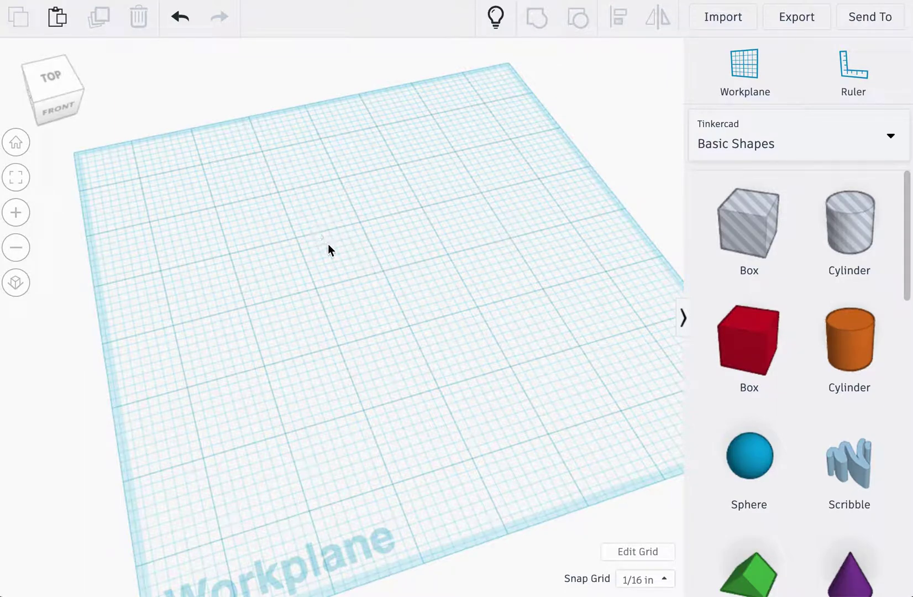
# - Place an orange 1-by-1 Cylinder from Basic Shapes on the workplane
pyautogui.moveTo(507, 254); pyautogui.dragTo(469, 252, button='middle')
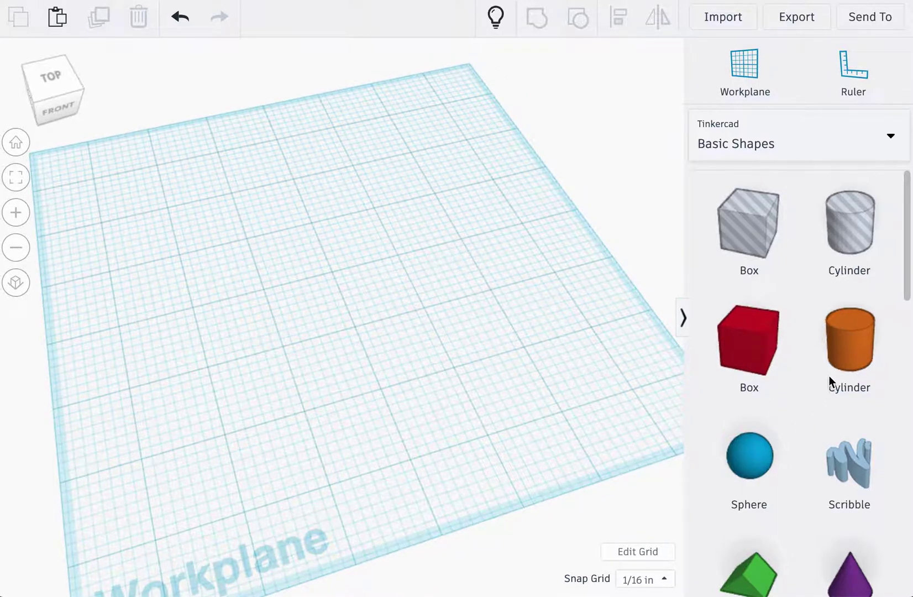
pyautogui.moveTo(849, 353); pyautogui.dragTo(274, 287)
# - Set the cylinder's height and width to 0.28 inches
pyautogui.moveTo(259, 302)
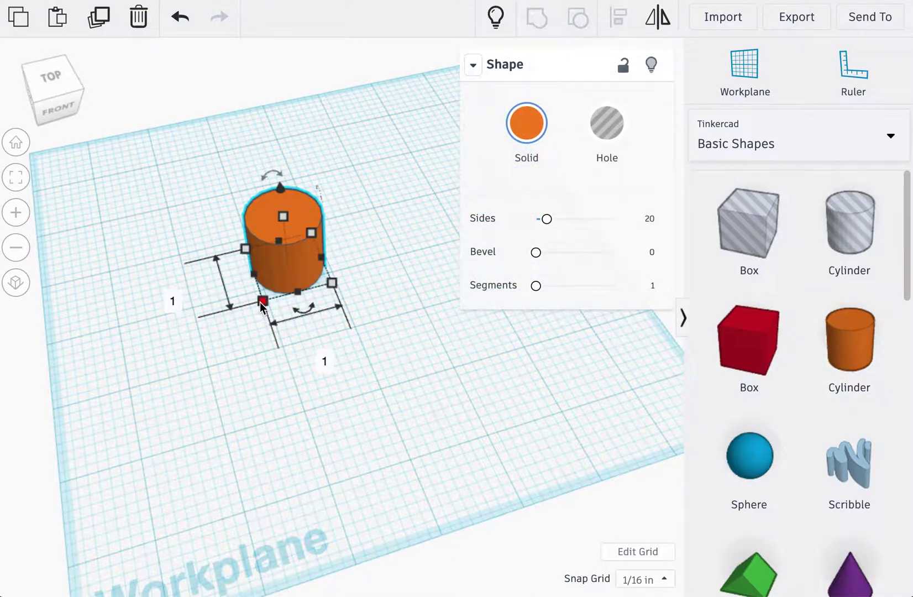
pyautogui.click(170, 296)
pyautogui.write('.2')
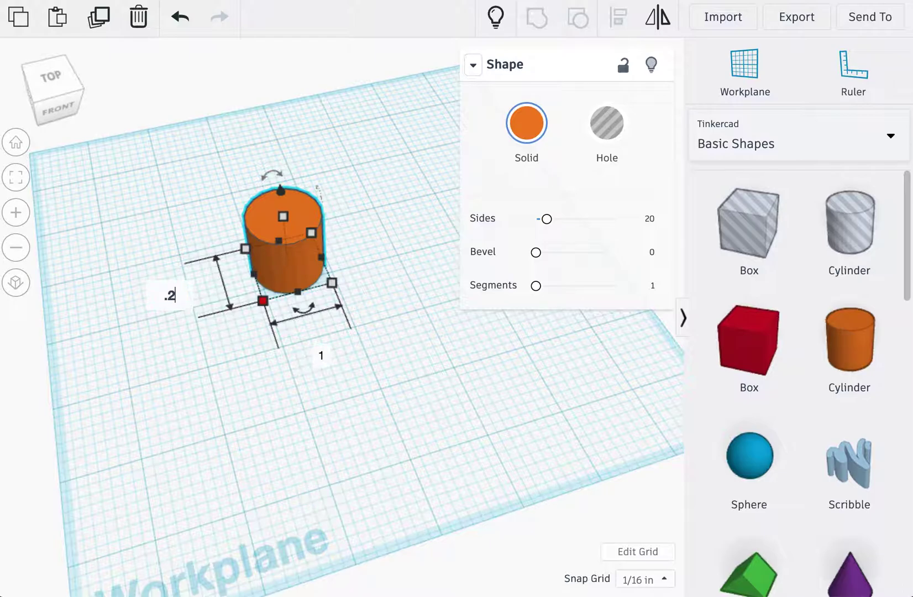
pyautogui.write('8')
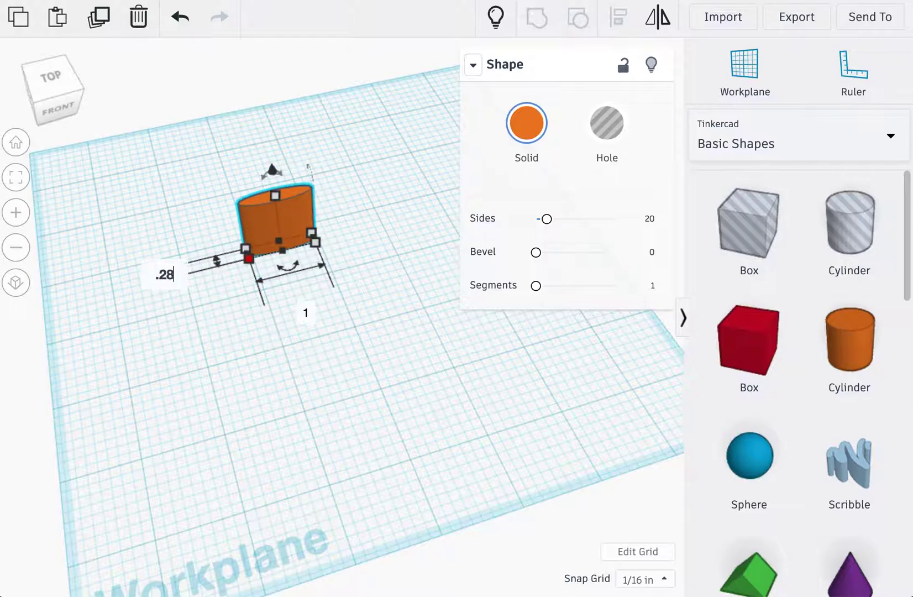
pyautogui.press('Return')
pyautogui.click(306, 318)
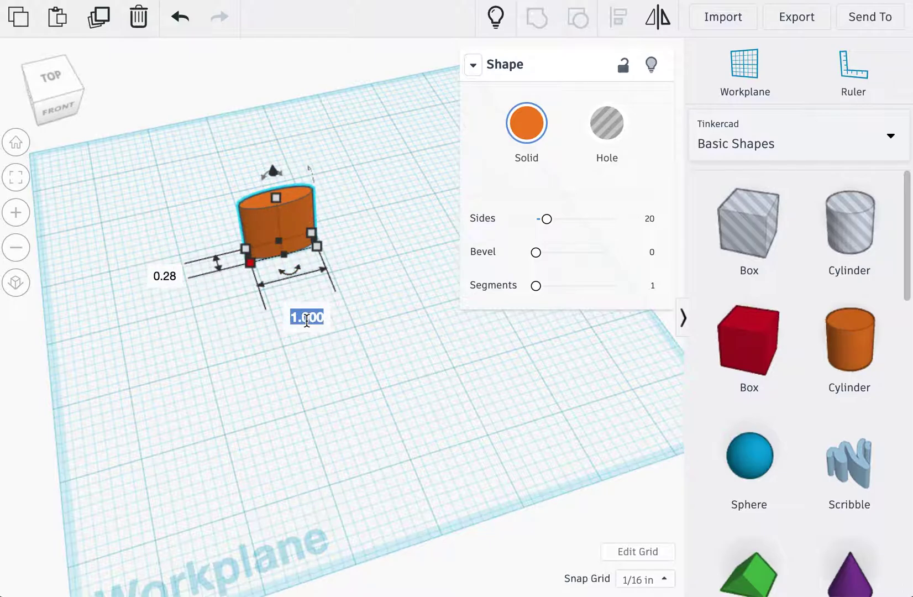
pyautogui.write('.28')
pyautogui.press('Return')
pyautogui.click(308, 376)
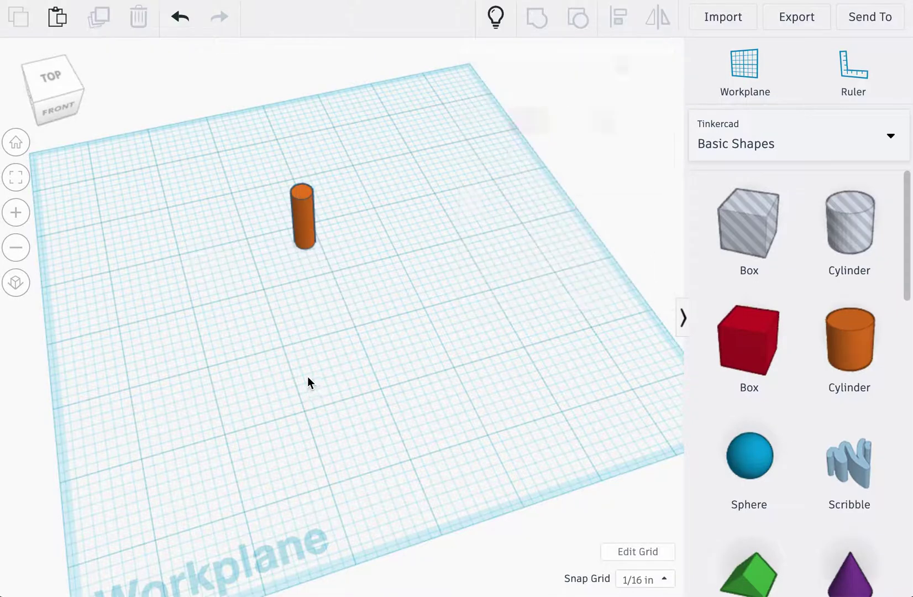
# - Add a 1-by-1-by-1 Box hole beside the thin pin
pyautogui.moveTo(751, 238); pyautogui.dragTo(286, 195)
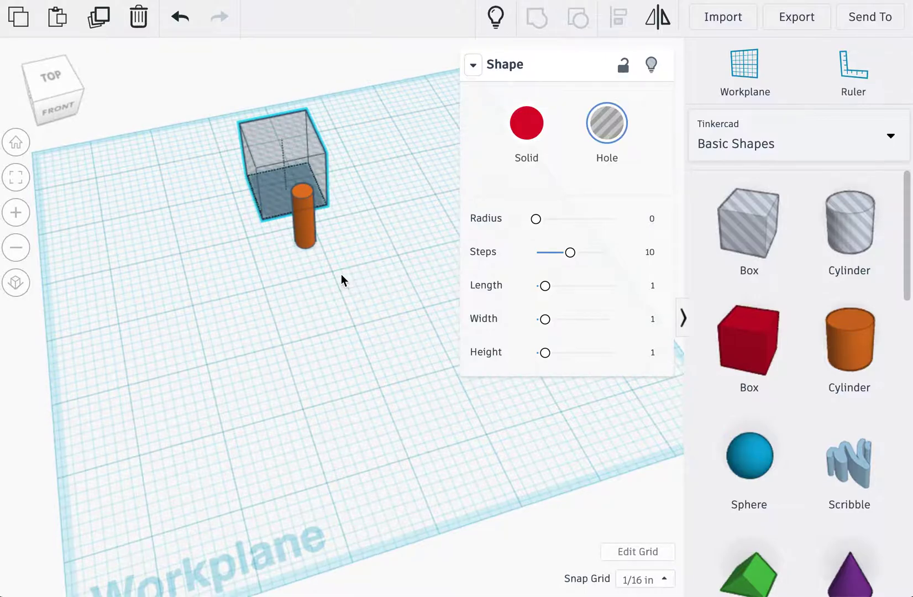
pyautogui.moveTo(341, 274); pyautogui.dragTo(301, 132, button='right')
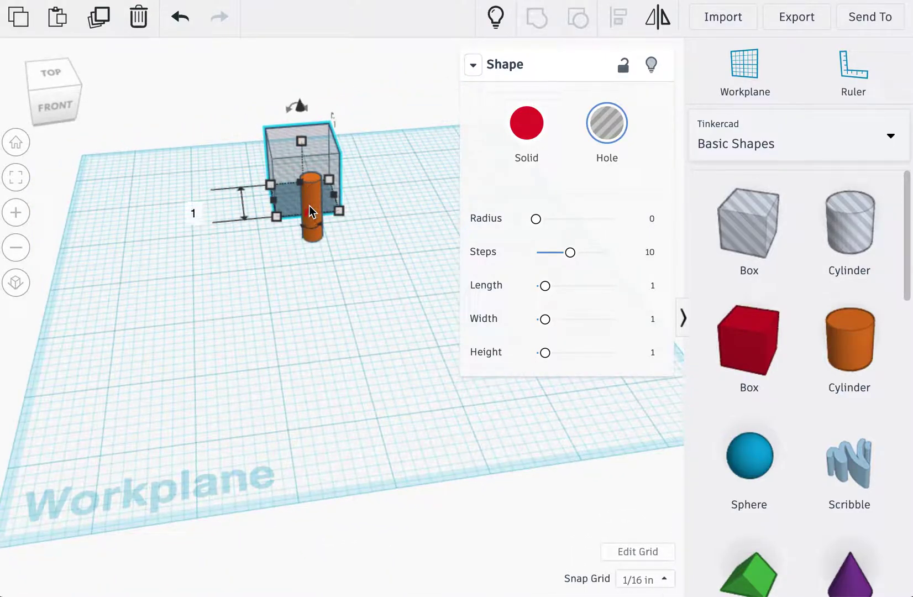
pyautogui.click(312, 191)
pyautogui.click(322, 319)
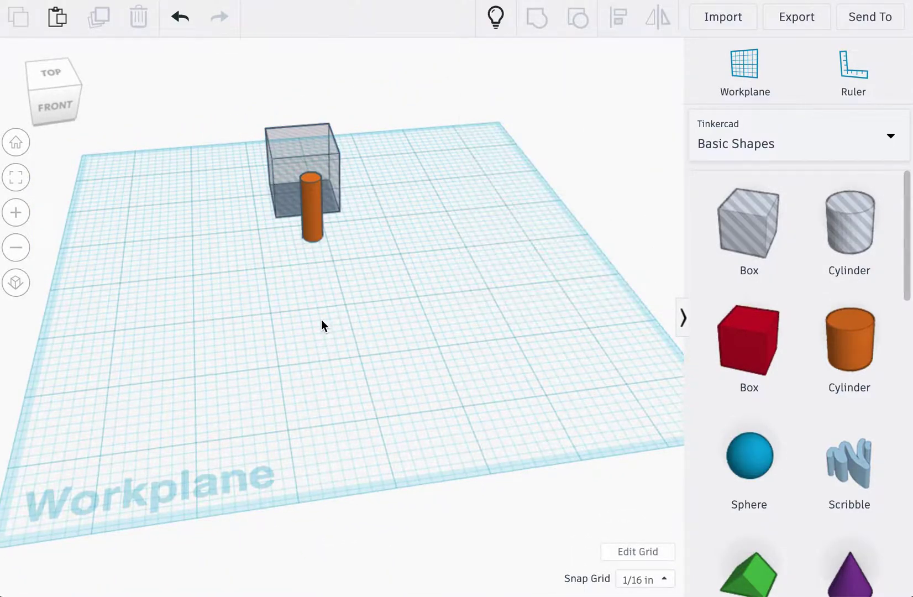
pyautogui.moveTo(321, 319); pyautogui.dragTo(376, 322, button='right')
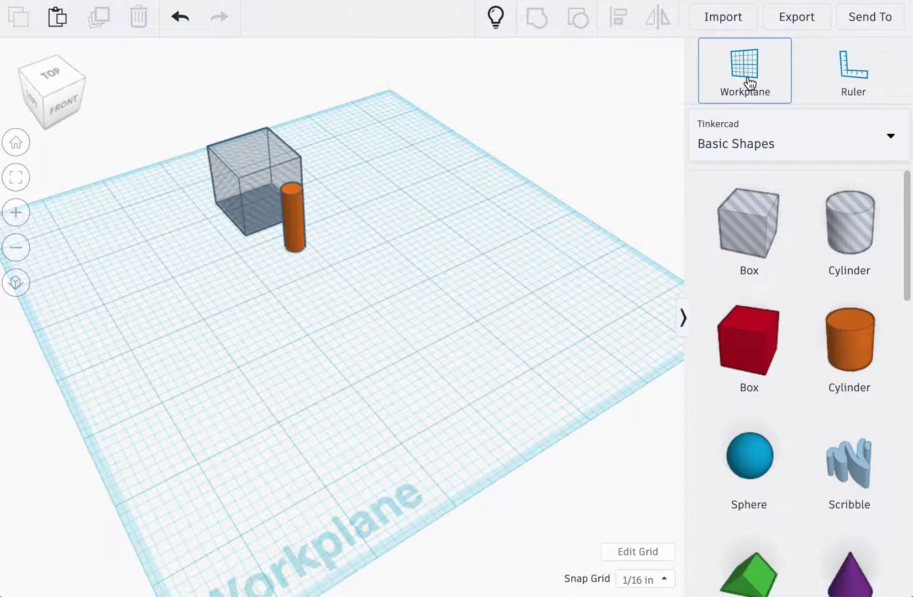
# - Move the workplane onto the hole box's face and select the orange pin
pyautogui.click(749, 82)
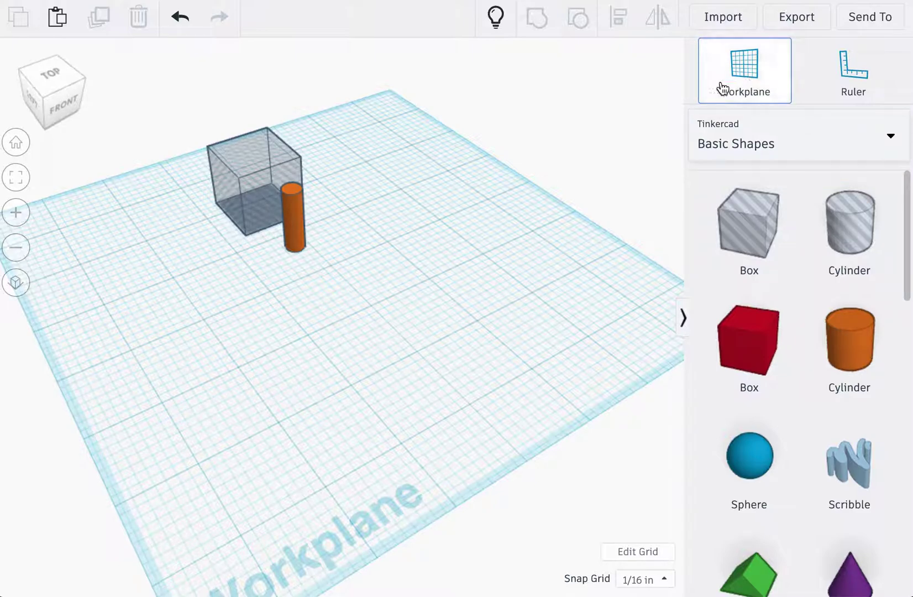
pyautogui.click(262, 193)
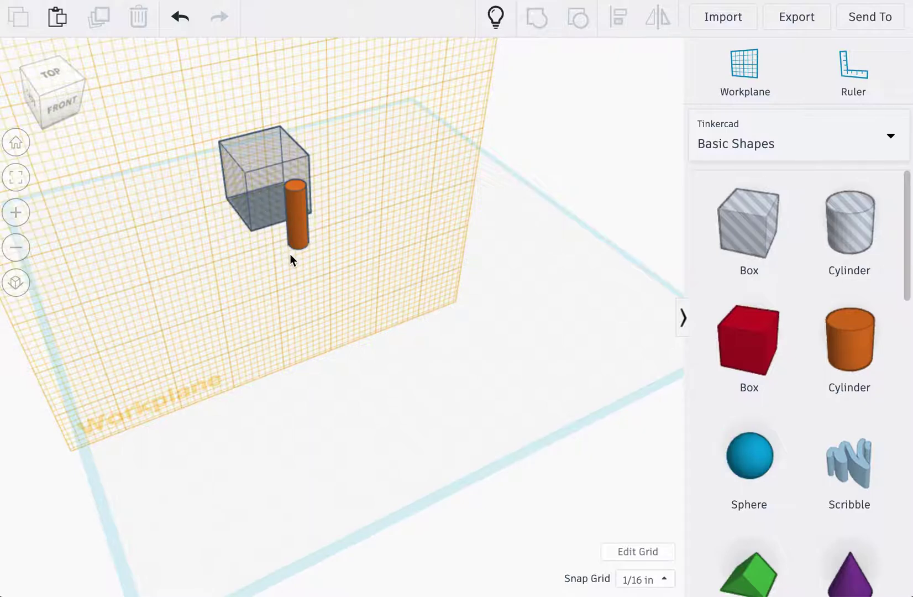
pyautogui.click(293, 232)
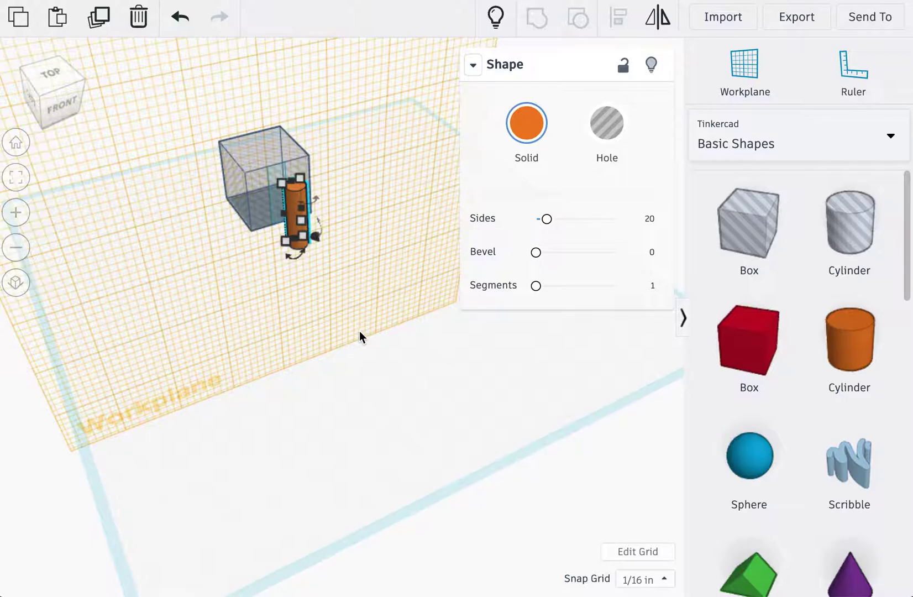
pyautogui.moveTo(360, 330)
pyautogui.mouseDown(button='right')
pyautogui.moveTo(277, 279)
pyautogui.moveTo(296, 244)
pyautogui.moveTo(342, 320)
pyautogui.moveTo(389, 328)
pyautogui.moveTo(352, 336)
pyautogui.mouseUp(button='right')
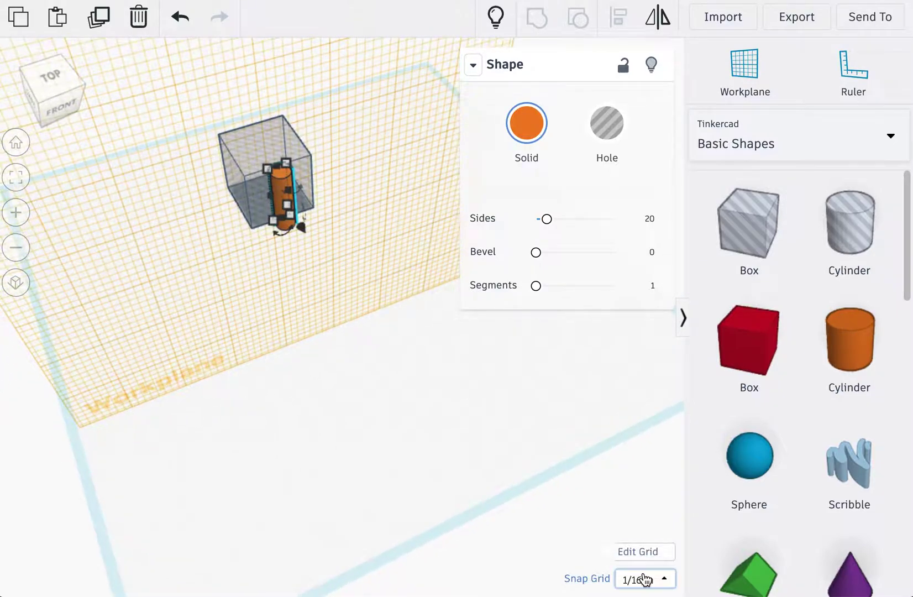
pyautogui.click(644, 578)
# - Move the pin so it sits 0.063 and 0.062 inches in from the hole box's edges
pyautogui.click(345, 332)
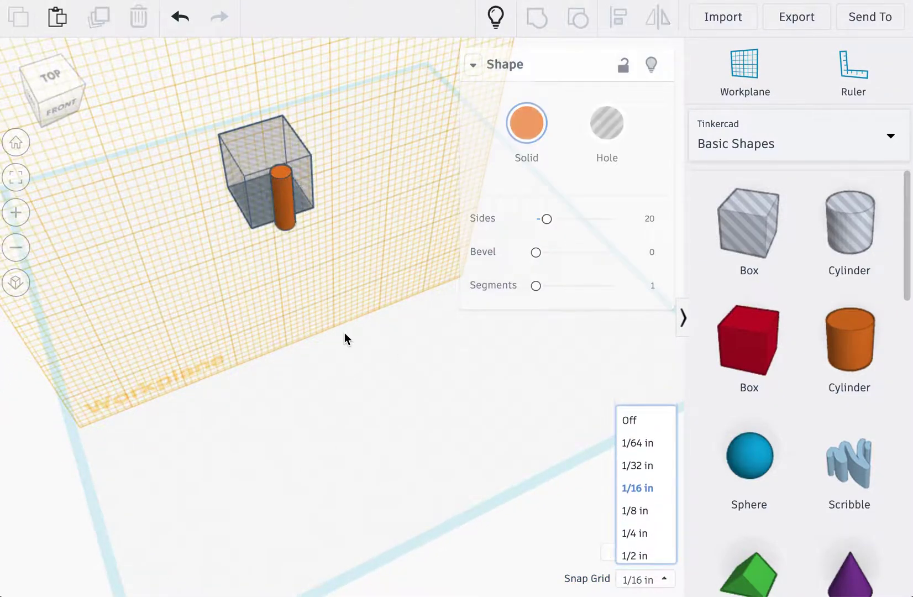
pyautogui.moveTo(344, 333); pyautogui.dragTo(303, 318, button='right')
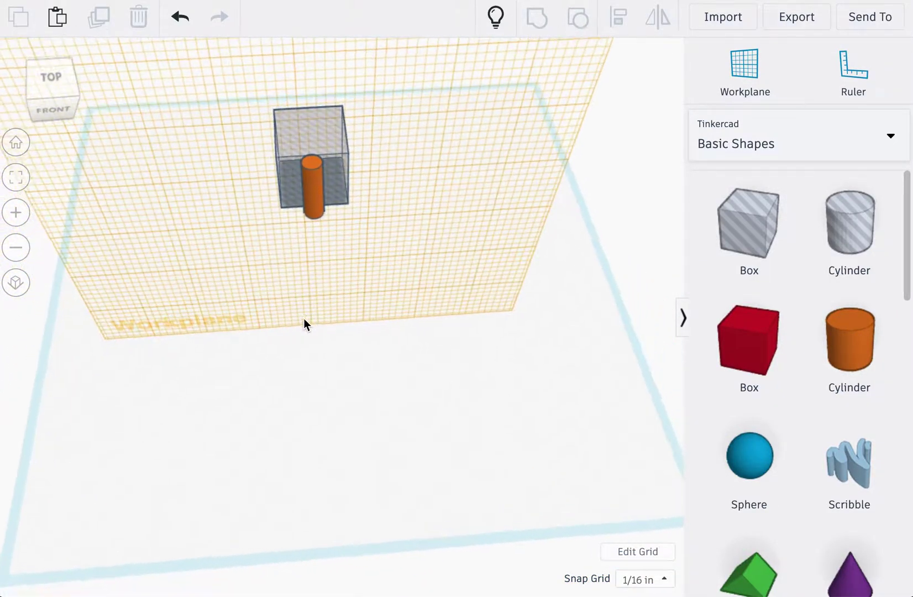
pyautogui.click(312, 191)
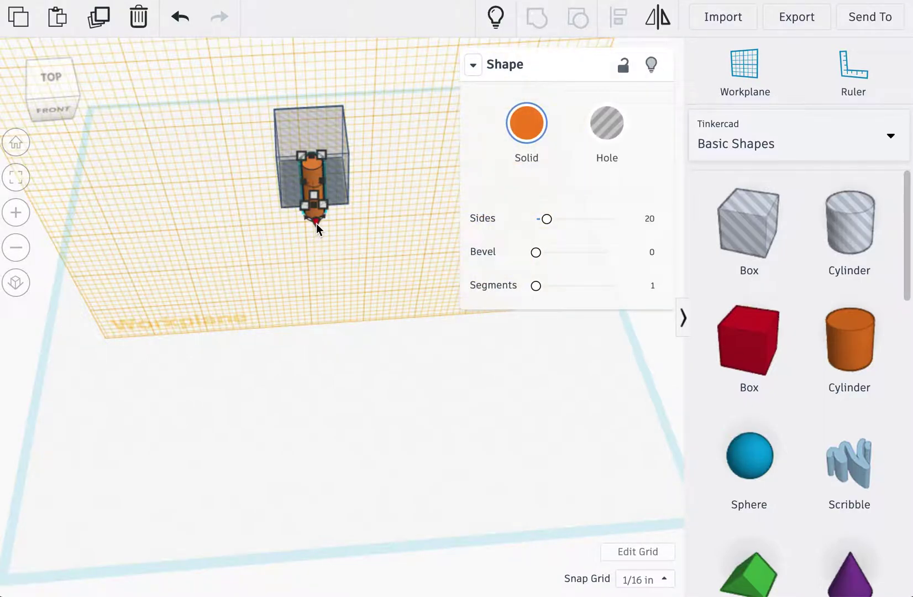
pyautogui.moveTo(316, 223); pyautogui.dragTo(317, 222)
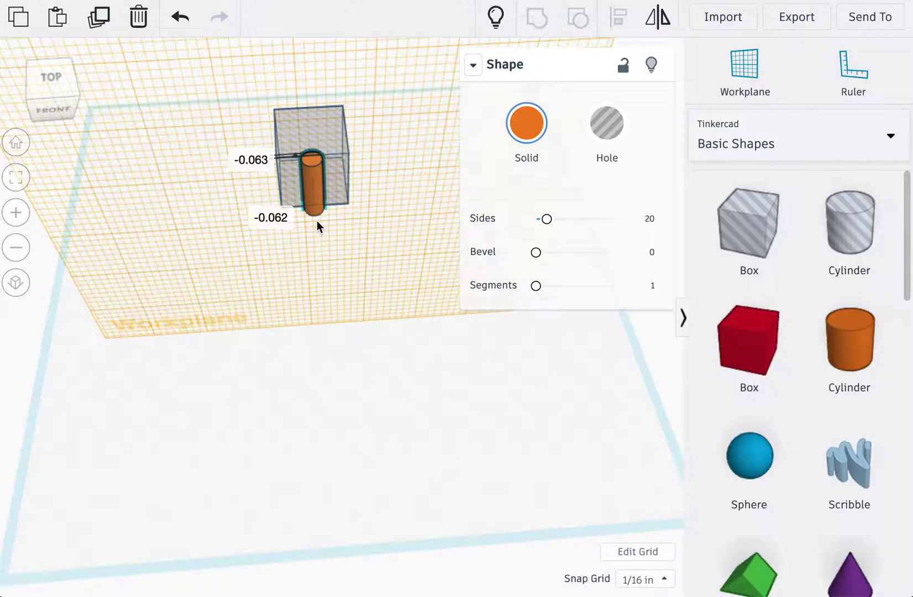
pyautogui.moveTo(317, 221); pyautogui.dragTo(316, 220)
pyautogui.click(251, 253)
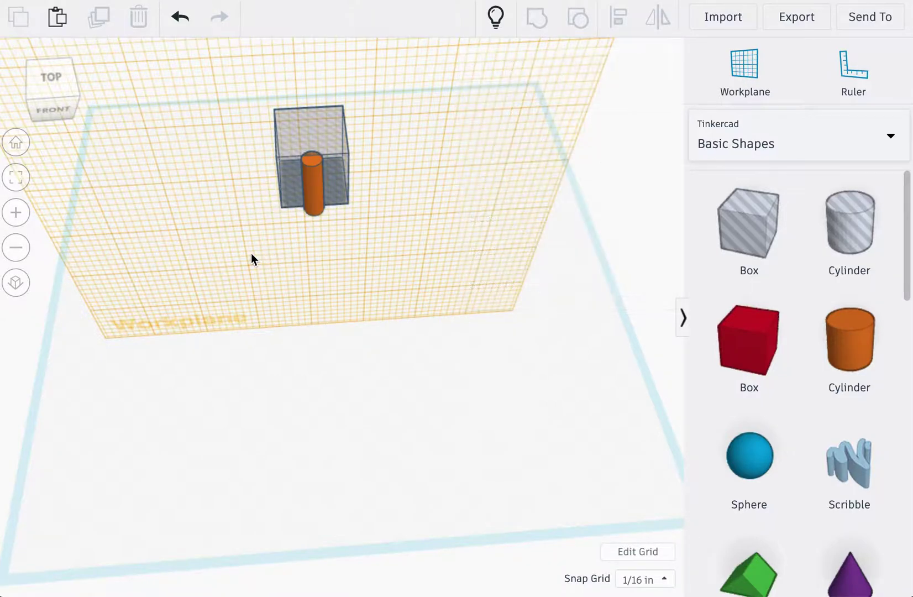
pyautogui.moveTo(252, 253); pyautogui.dragTo(368, 285, button='right')
pyautogui.moveTo(369, 285); pyautogui.dragTo(190, 99)
# - Group the hole box with the pin, check the result, then undo the grouping
pyautogui.click(535, 19)
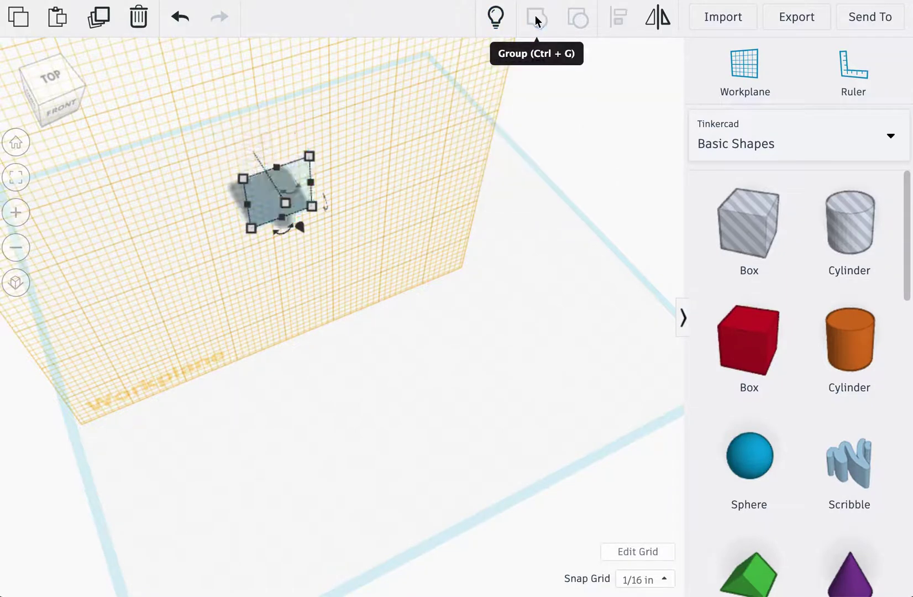
pyautogui.click(368, 238)
pyautogui.moveTo(383, 240); pyautogui.dragTo(55, 243, button='right')
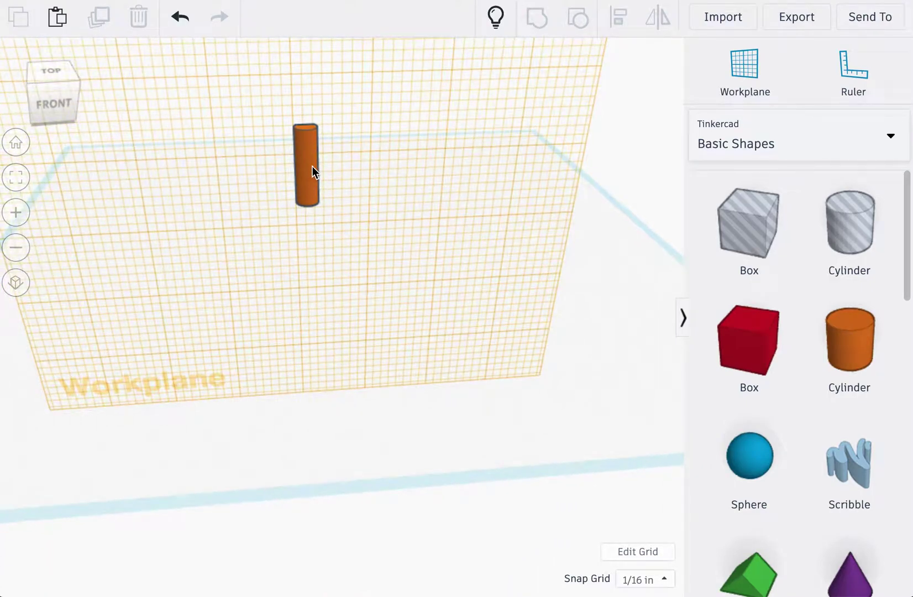
pyautogui.click(183, 24)
# - Stretch the hole box up to 1.755 inches tall and extend it downward
pyautogui.click(345, 143)
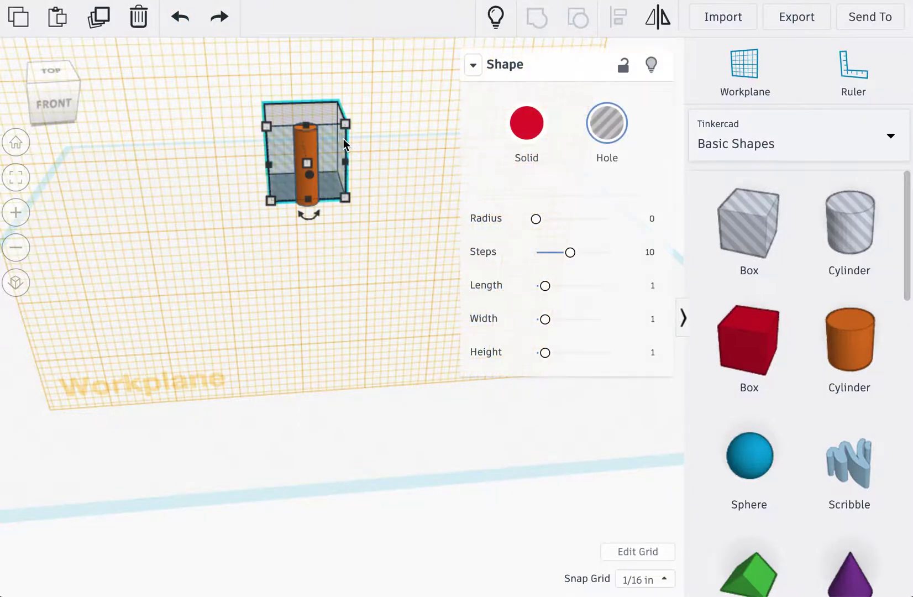
pyautogui.click(398, 191)
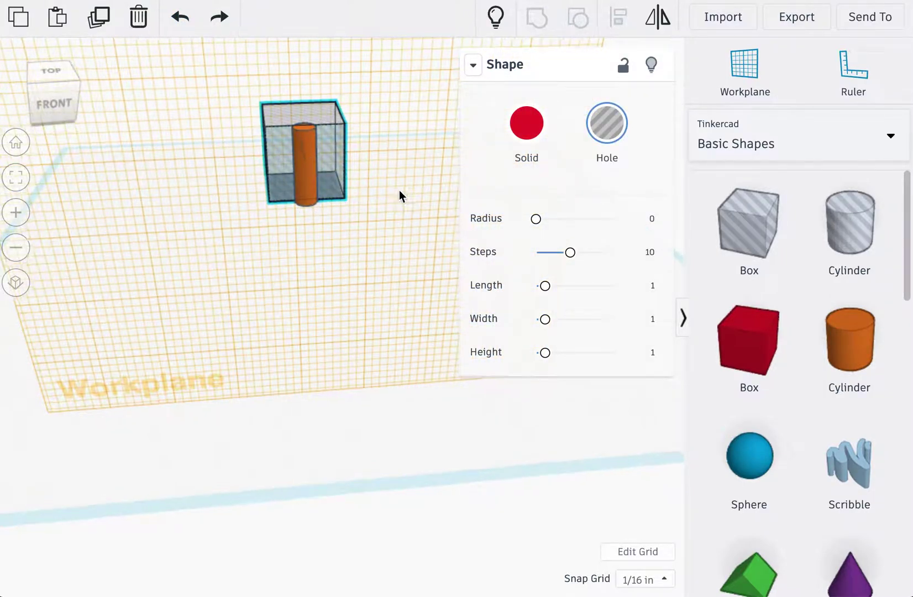
pyautogui.moveTo(399, 191); pyautogui.dragTo(265, 142, button='right')
pyautogui.click(265, 142)
pyautogui.moveTo(249, 134); pyautogui.dragTo(225, 64)
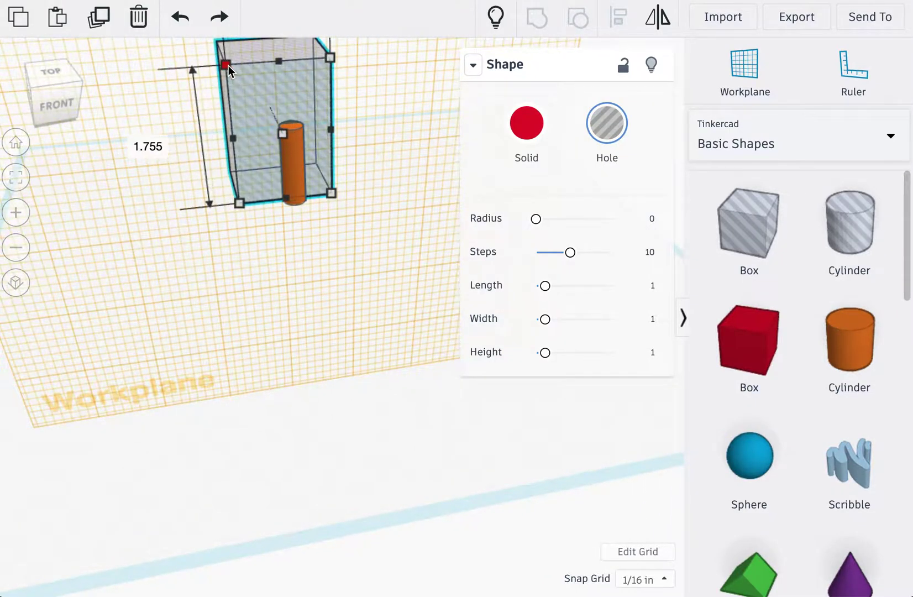
pyautogui.moveTo(241, 207); pyautogui.dragTo(244, 255)
pyautogui.click(354, 350)
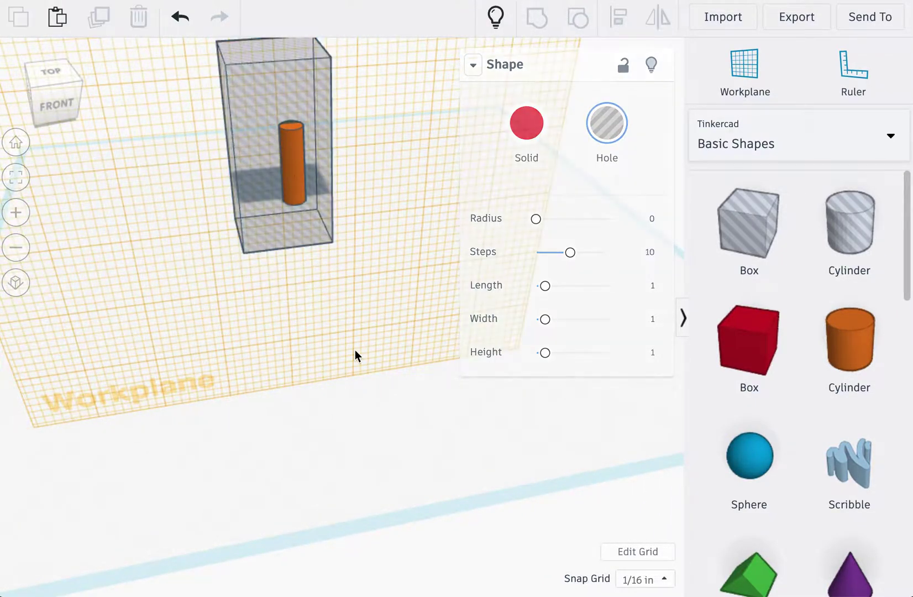
# - Group the taller hole box with the pin to trim the cylinder
pyautogui.moveTo(375, 346); pyautogui.dragTo(202, 96)
pyautogui.click(535, 20)
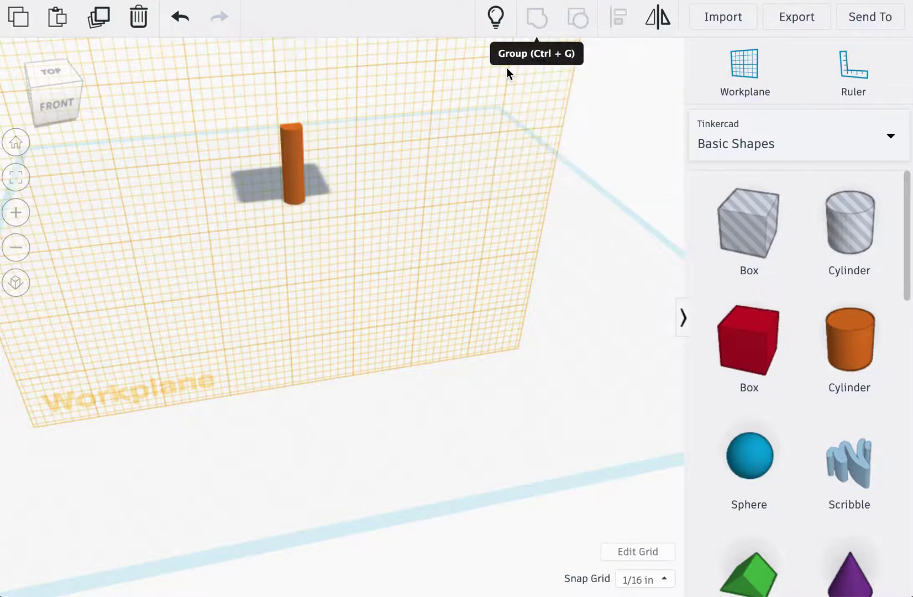
pyautogui.click(379, 227)
pyautogui.moveTo(380, 244); pyautogui.dragTo(629, 32, button='right')
# - Reset the workplane to the floor and make the trimmed pin a hole
pyautogui.click(718, 78)
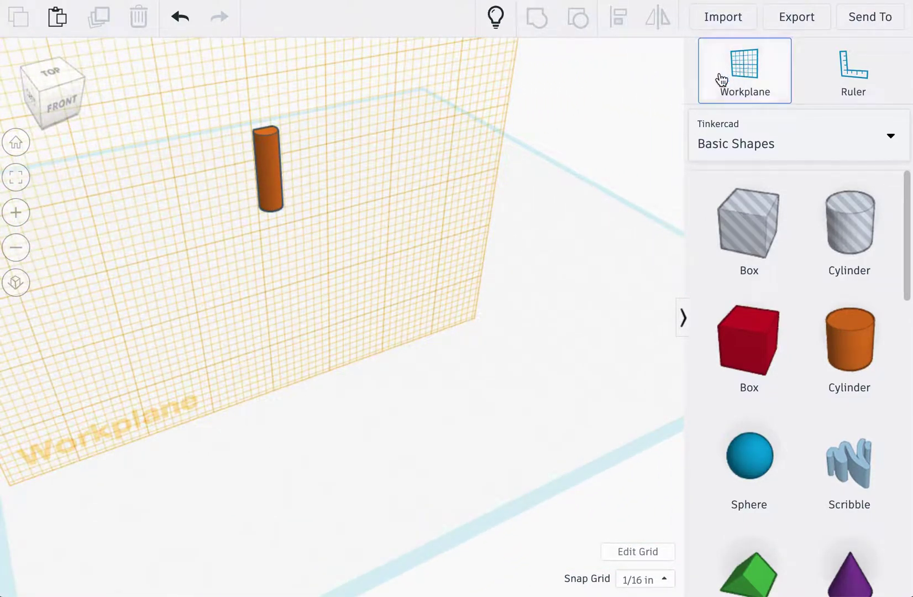
pyautogui.click(441, 349)
pyautogui.moveTo(427, 342); pyautogui.dragTo(400, 355, button='right')
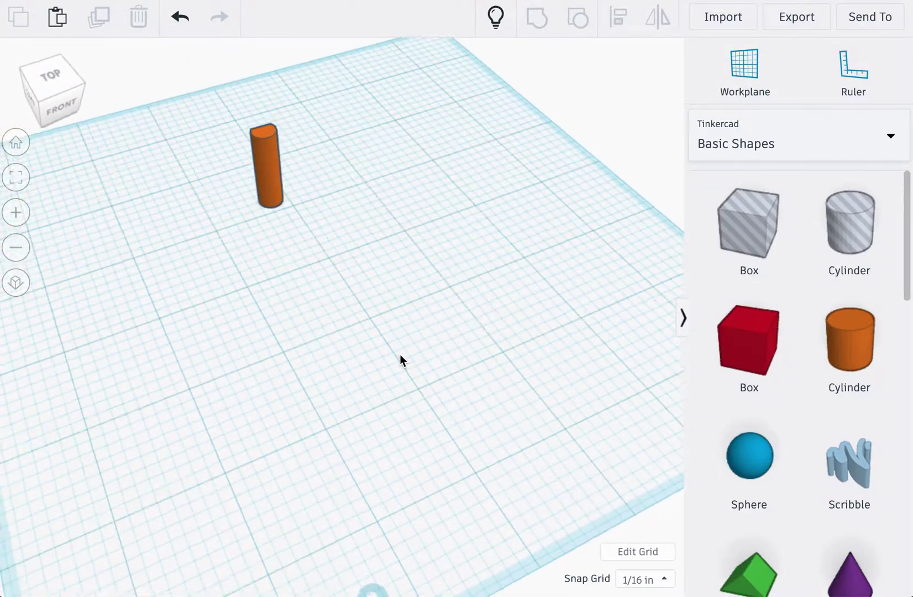
pyautogui.click(268, 170)
pyautogui.click(605, 124)
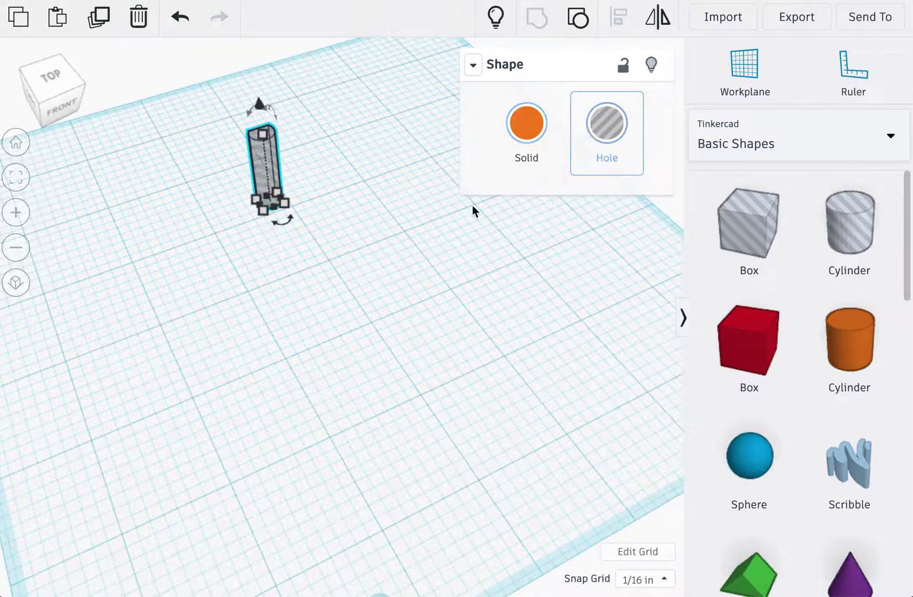
pyautogui.moveTo(473, 205); pyautogui.dragTo(332, 261, button='right')
pyautogui.click(338, 264)
# - Add a new orange 1-by-1 cylinder beside the hole pin
pyautogui.moveTo(341, 264); pyautogui.dragTo(452, 292, button='middle')
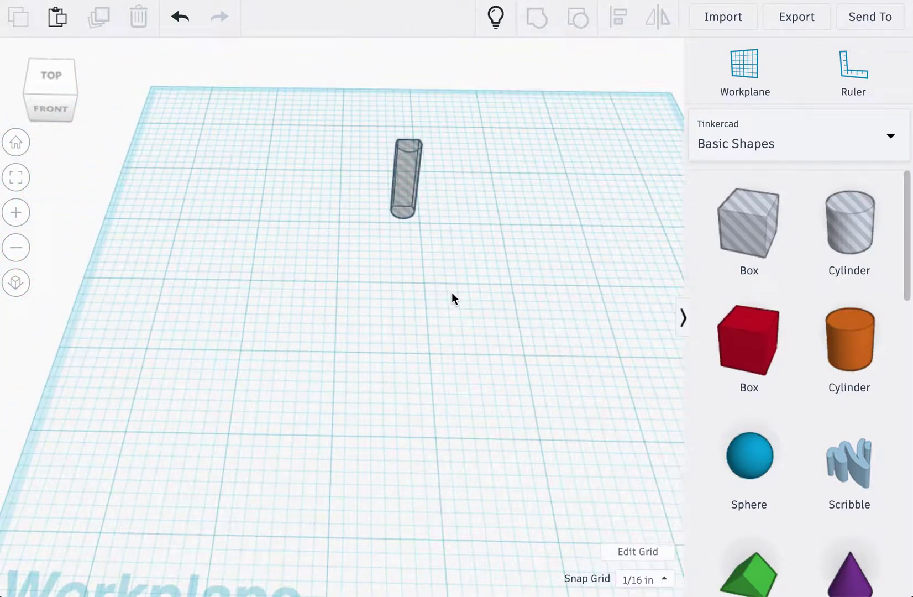
pyautogui.scroll(-1, 815, 434)
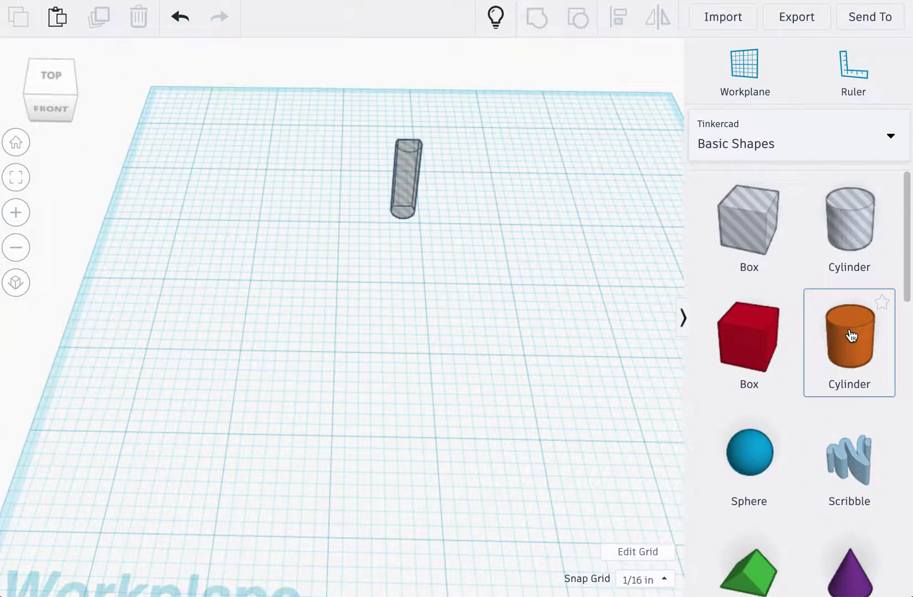
pyautogui.moveTo(851, 335); pyautogui.dragTo(242, 316)
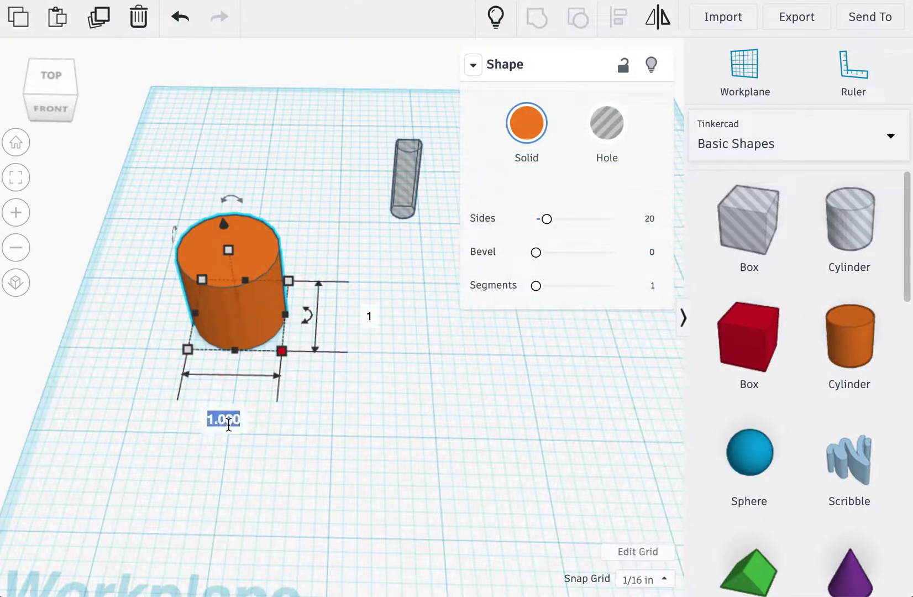
# - Resize the new cylinder to 1.5 by 1.5 inches with a 0.063-inch height
pyautogui.write('.15')
pyautogui.press('BackSpace')
pyautogui.press('BackSpace')
pyautogui.press('BackSpace')
pyautogui.write('1.5')
pyautogui.press('Return')
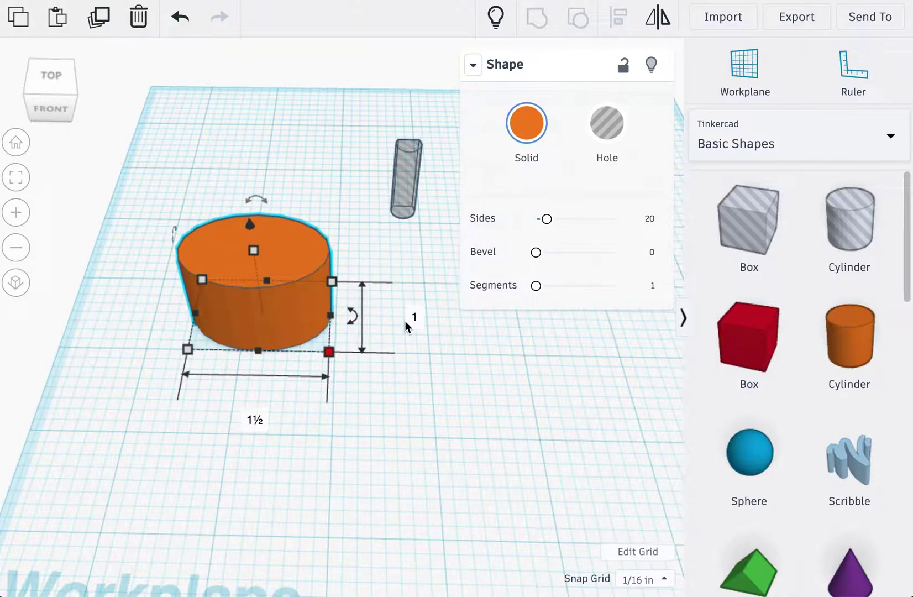
pyautogui.click(411, 319)
pyautogui.write('1.5')
pyautogui.press('Return')
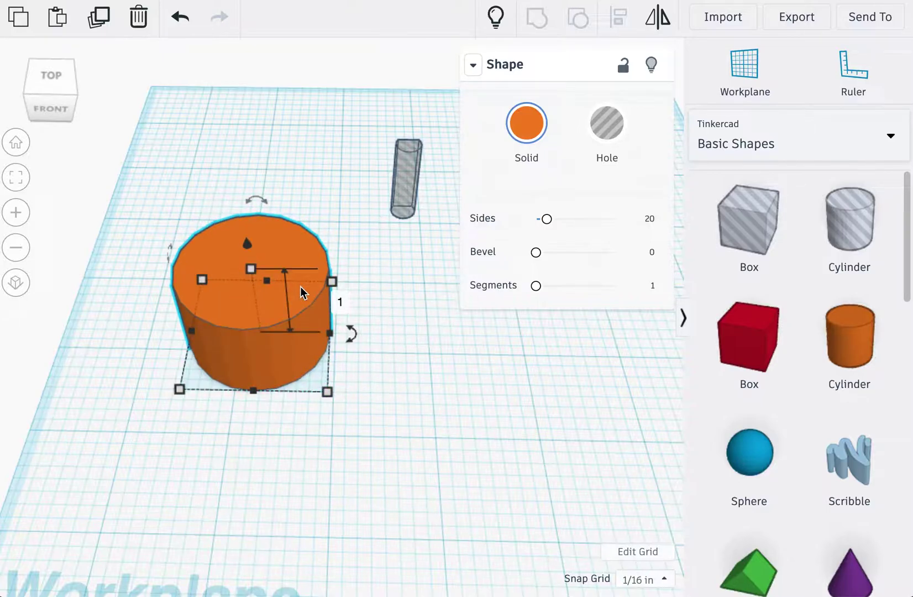
pyautogui.click(338, 301)
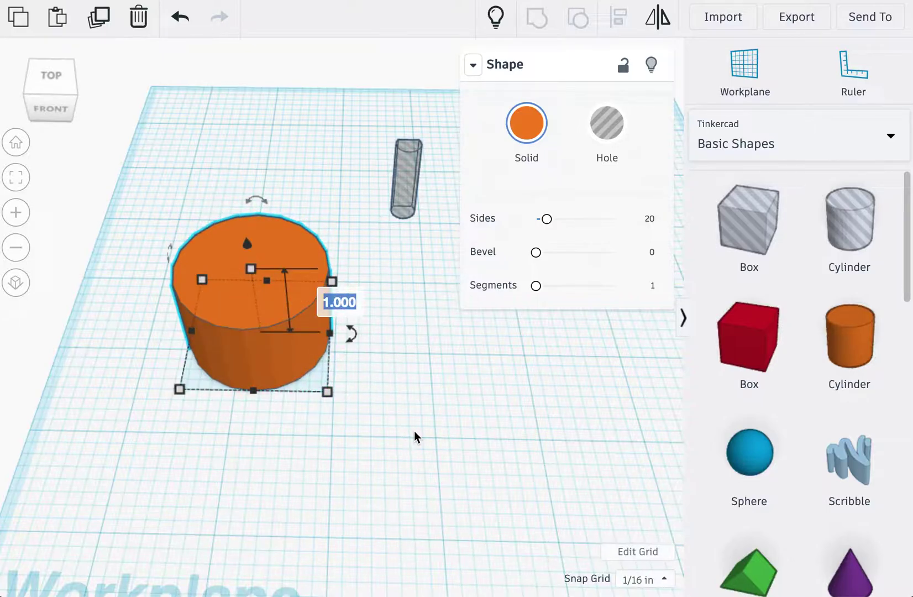
pyautogui.press('BackSpace')
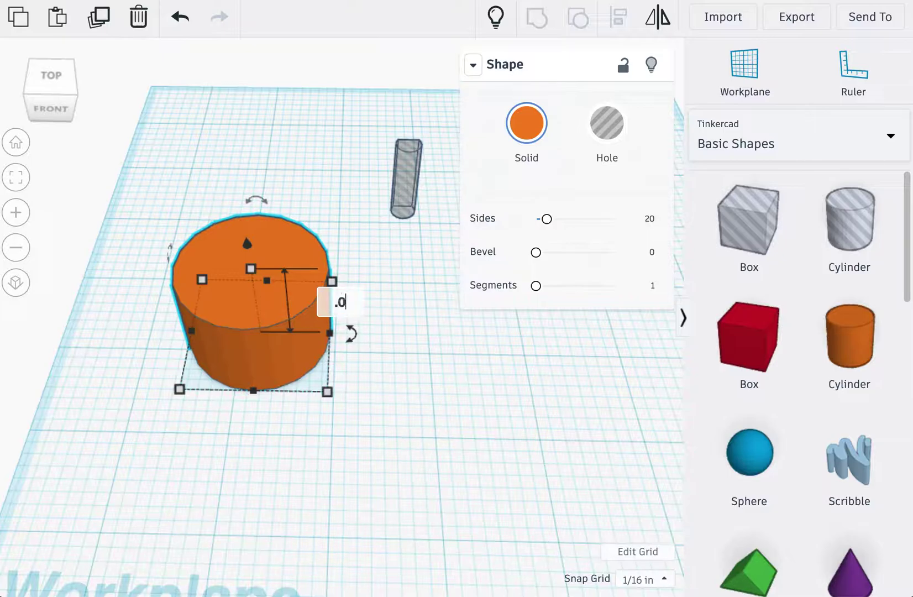
pyautogui.write('.0')
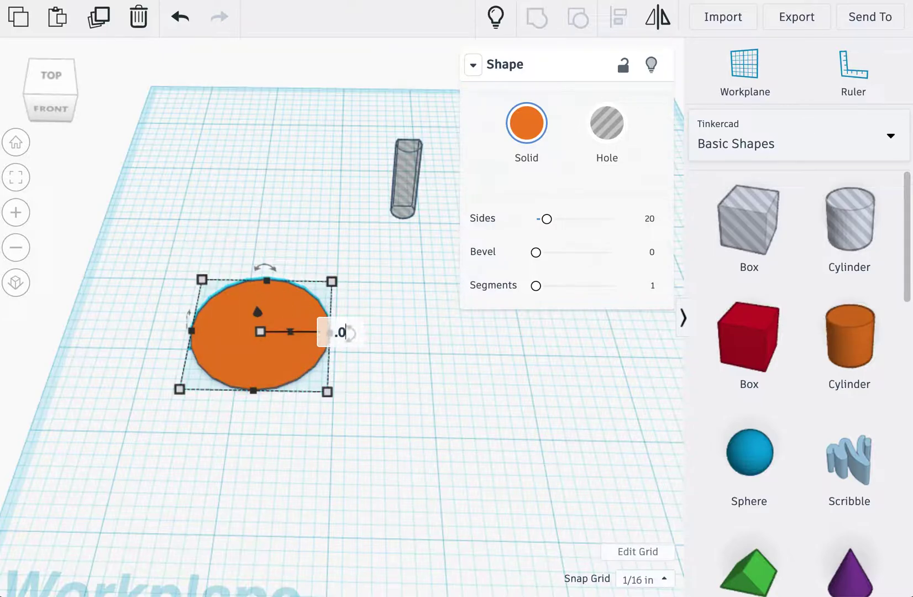
pyautogui.write('63')
pyautogui.press('Return')
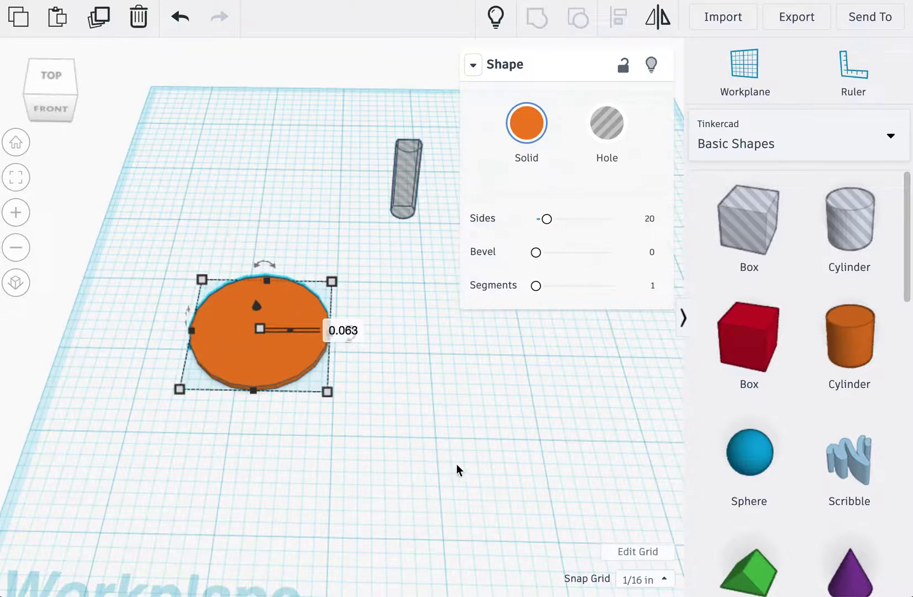
# - Align the hole pin to the disc's centre, front-to-back and side-to-side
pyautogui.click(451, 431)
pyautogui.moveTo(450, 430); pyautogui.dragTo(503, 473, button='right')
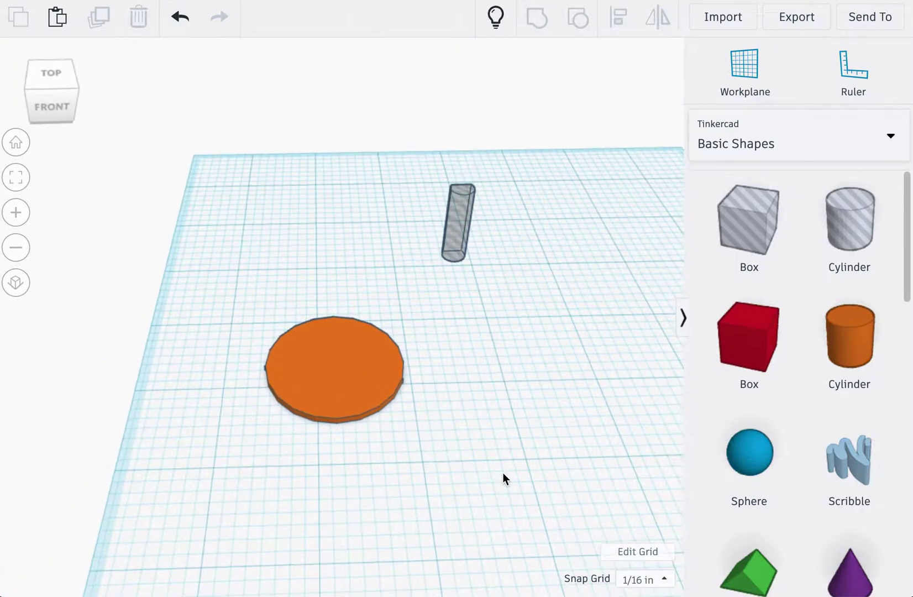
pyautogui.moveTo(565, 482); pyautogui.dragTo(265, 158)
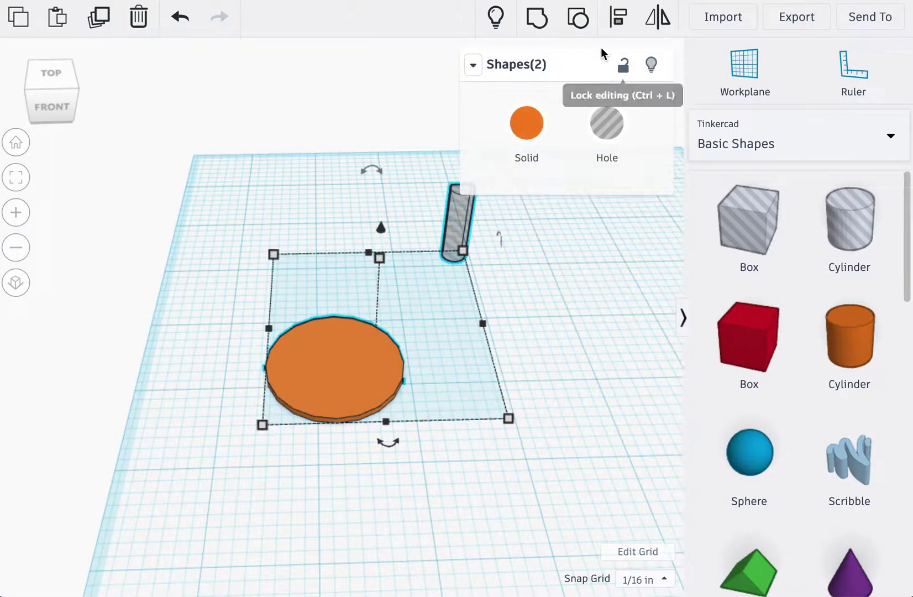
pyautogui.click(617, 20)
pyautogui.click(391, 443)
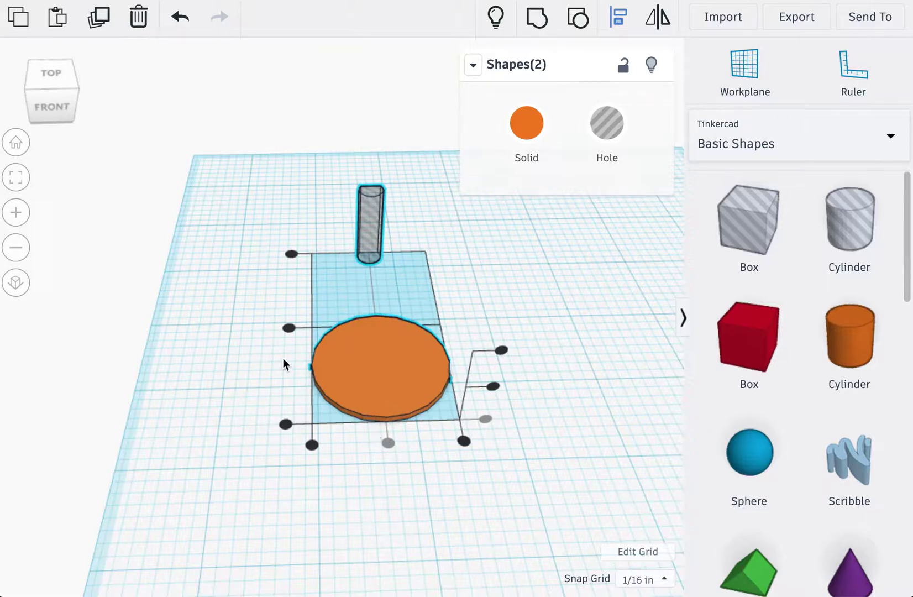
pyautogui.click(288, 327)
pyautogui.click(224, 375)
pyautogui.moveTo(224, 375); pyautogui.dragTo(232, 410, button='right')
pyautogui.scroll(-15, 803, 438)
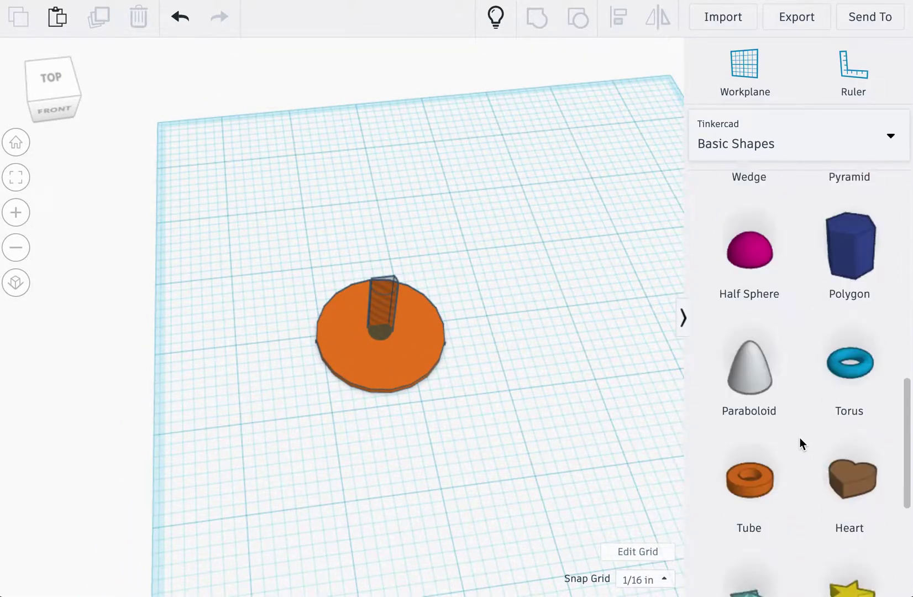
# - Add a Heart left of the disc and set its height to 0.125 inches
pyautogui.scroll(1, 806, 438)
pyautogui.moveTo(872, 228); pyautogui.dragTo(381, 318)
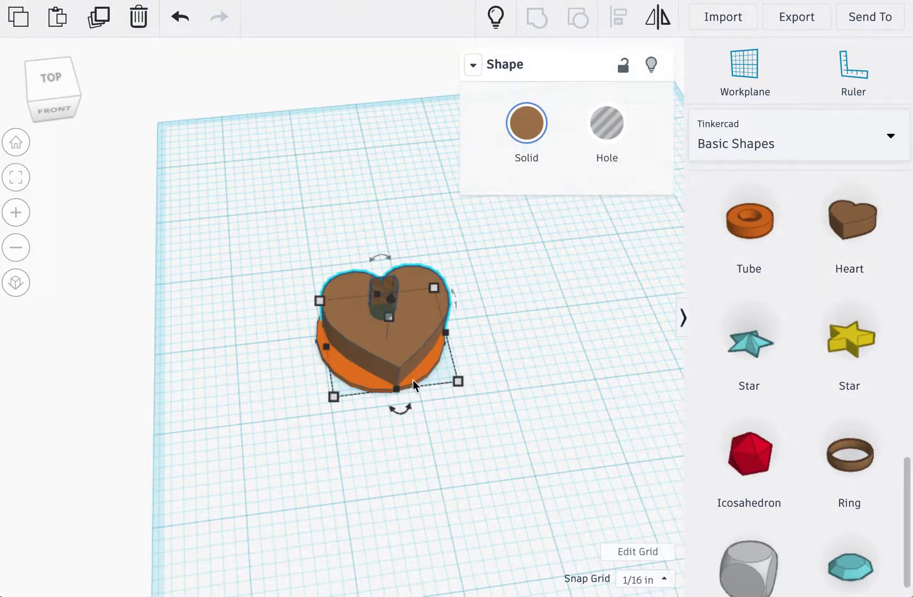
pyautogui.moveTo(389, 366); pyautogui.dragTo(283, 369)
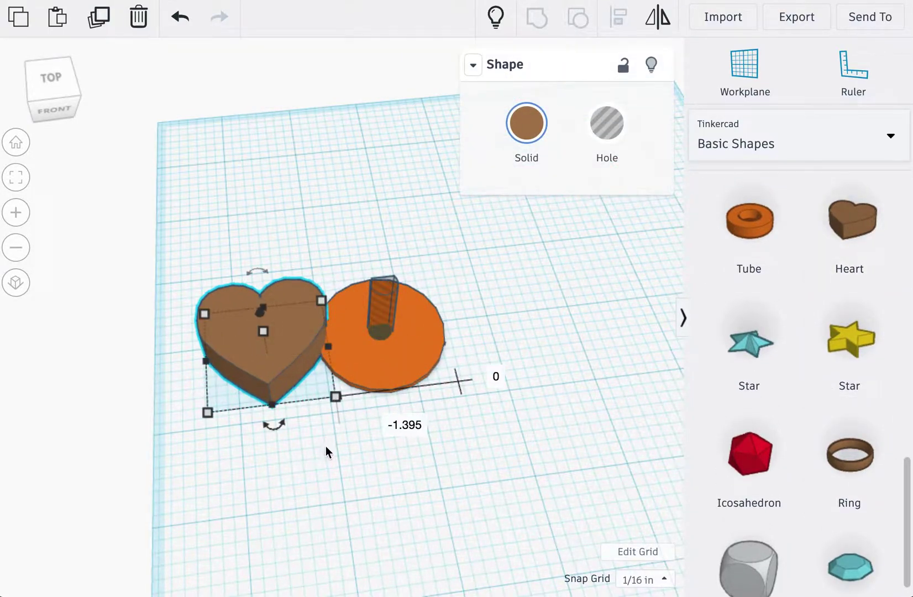
pyautogui.moveTo(325, 445); pyautogui.dragTo(290, 394, button='right')
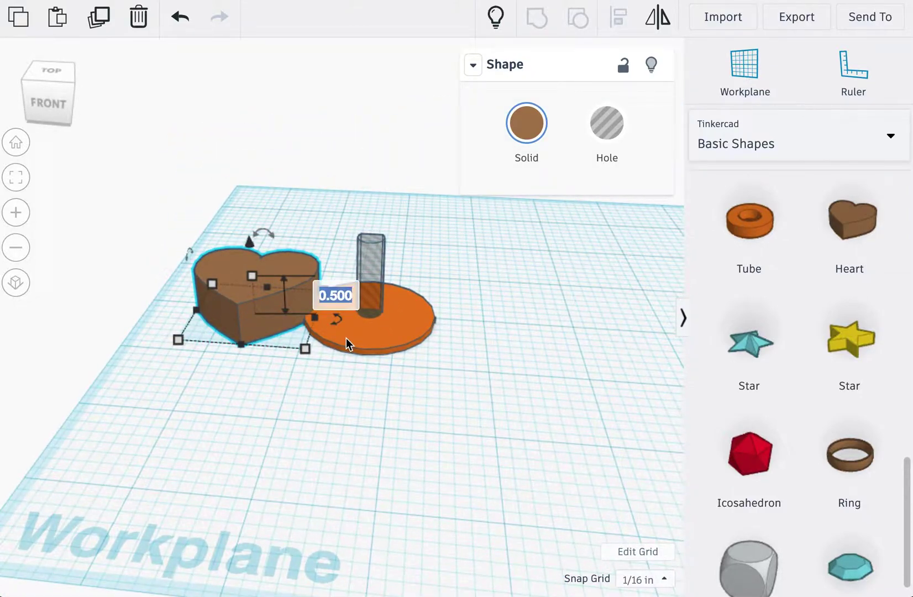
pyautogui.write('.128')
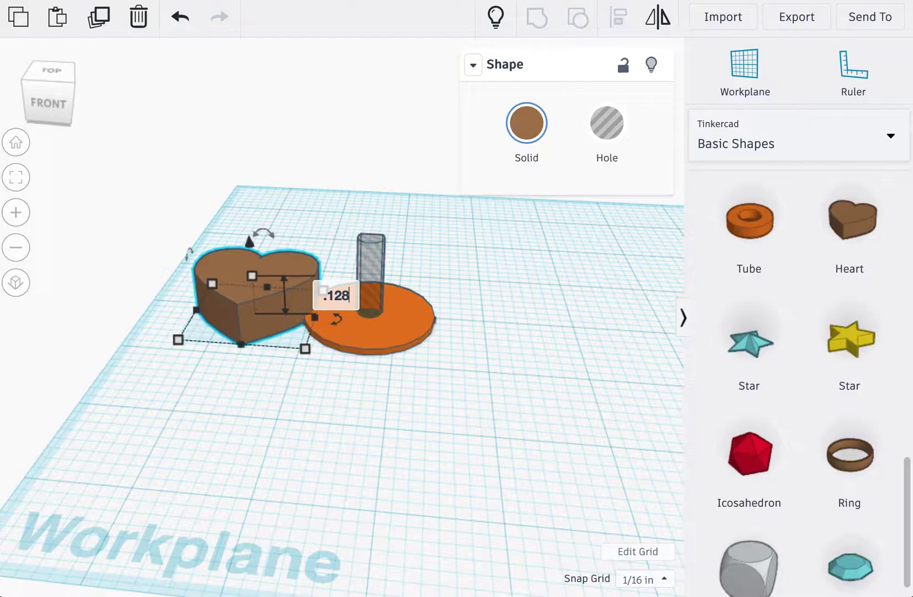
pyautogui.press('BackSpace')
pyautogui.write('5')
pyautogui.press('Return')
pyautogui.click(332, 404)
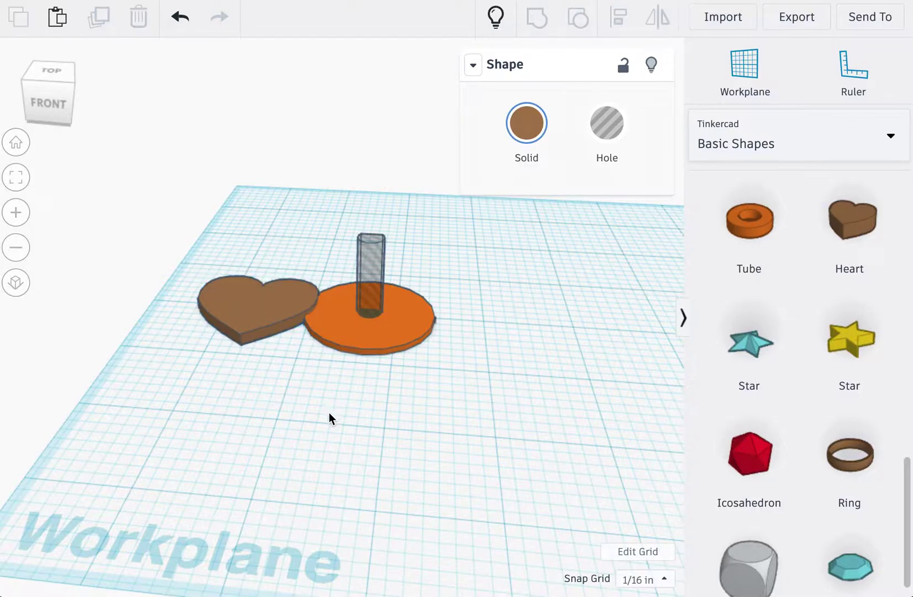
pyautogui.moveTo(328, 412); pyautogui.dragTo(349, 461, button='right')
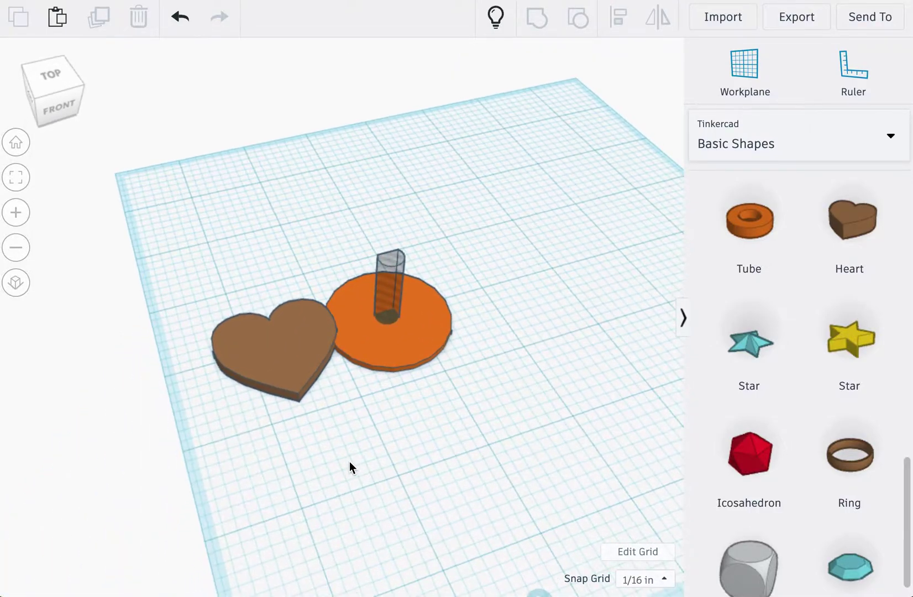
# - Move the heart on top of the orange disc over the hole pin
pyautogui.click(301, 376)
pyautogui.moveTo(440, 451); pyautogui.dragTo(382, 428, button='right')
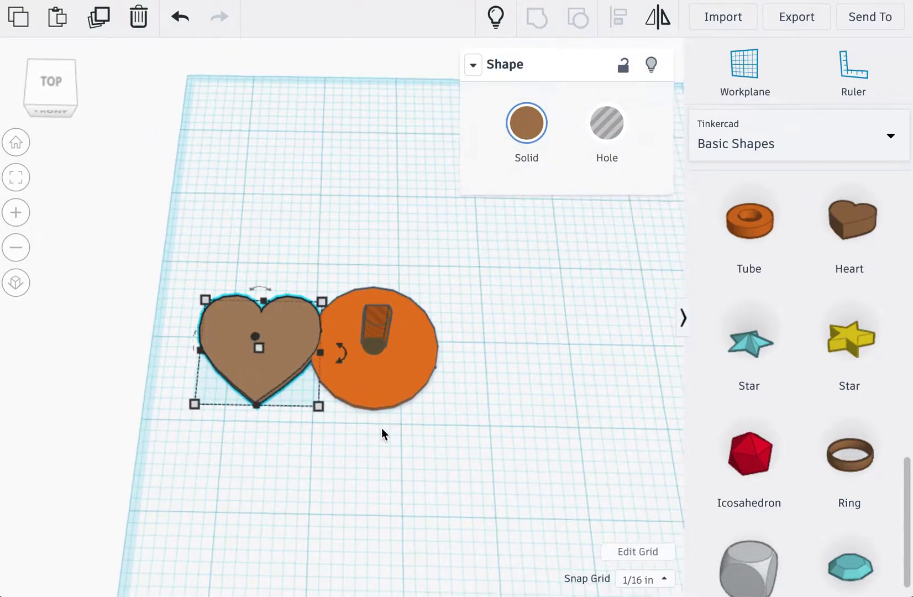
pyautogui.click(390, 392)
pyautogui.moveTo(408, 507); pyautogui.dragTo(385, 458, button='right')
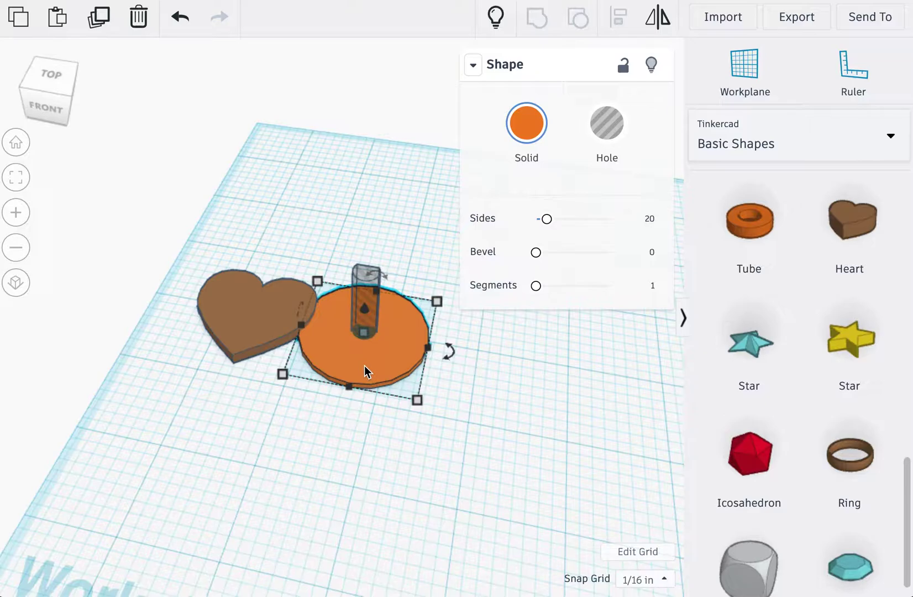
pyautogui.moveTo(277, 319); pyautogui.dragTo(364, 340)
pyautogui.moveTo(161, 333); pyautogui.dragTo(204, 385, button='right')
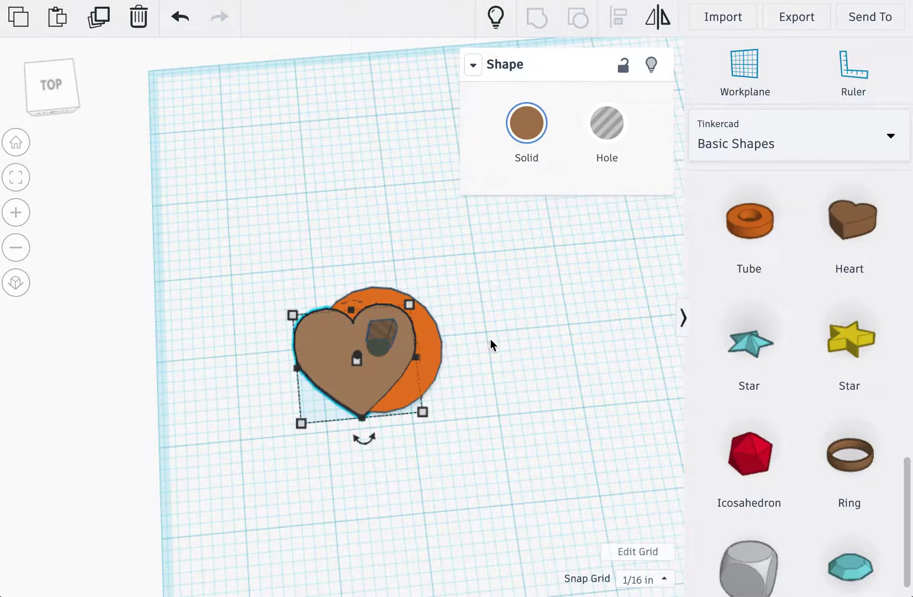
pyautogui.click(489, 339)
pyautogui.moveTo(525, 354); pyautogui.dragTo(497, 321, button='right')
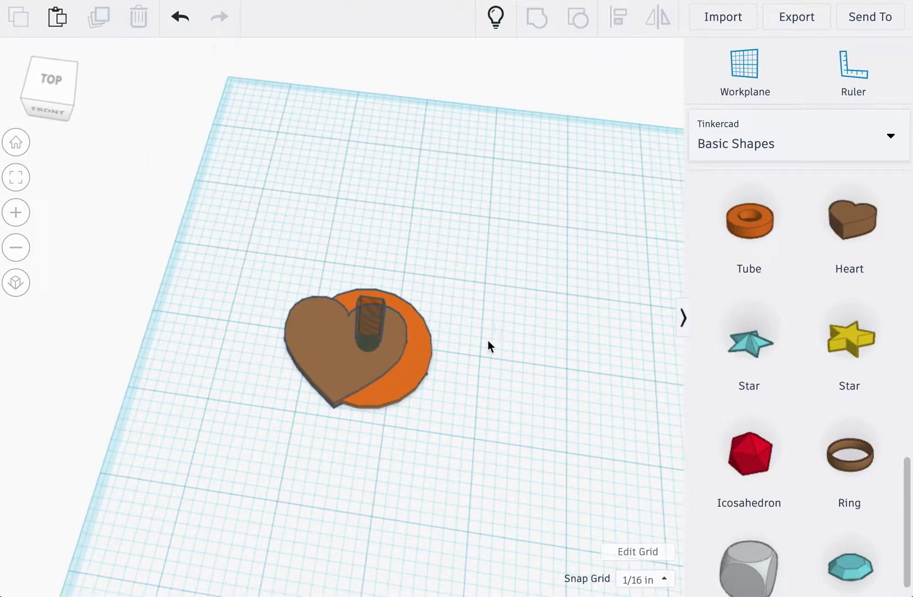
pyautogui.moveTo(488, 340); pyautogui.dragTo(507, 341, button='right')
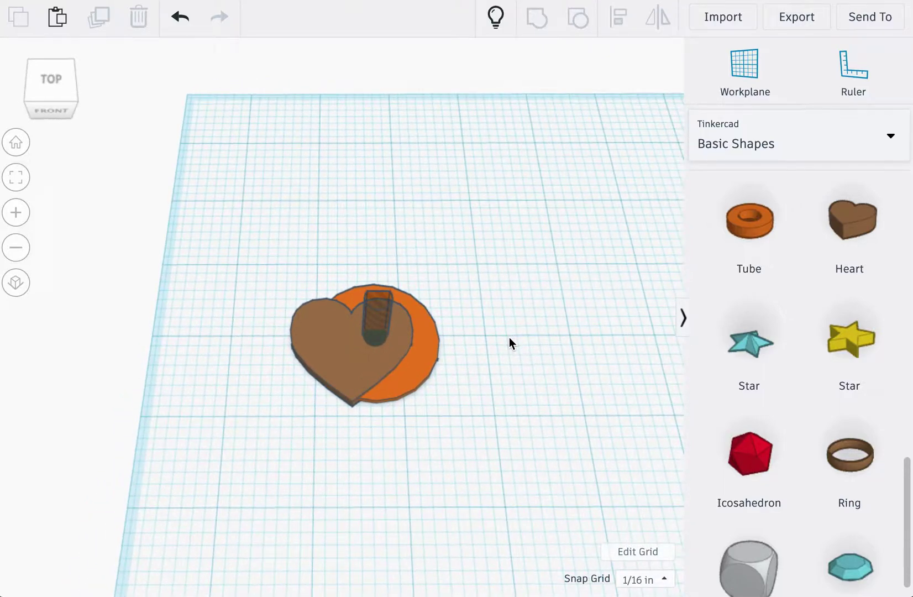
# - Shrink the heart with a corner handle until it fits inside the 1.5-inch disc
pyautogui.click(335, 368)
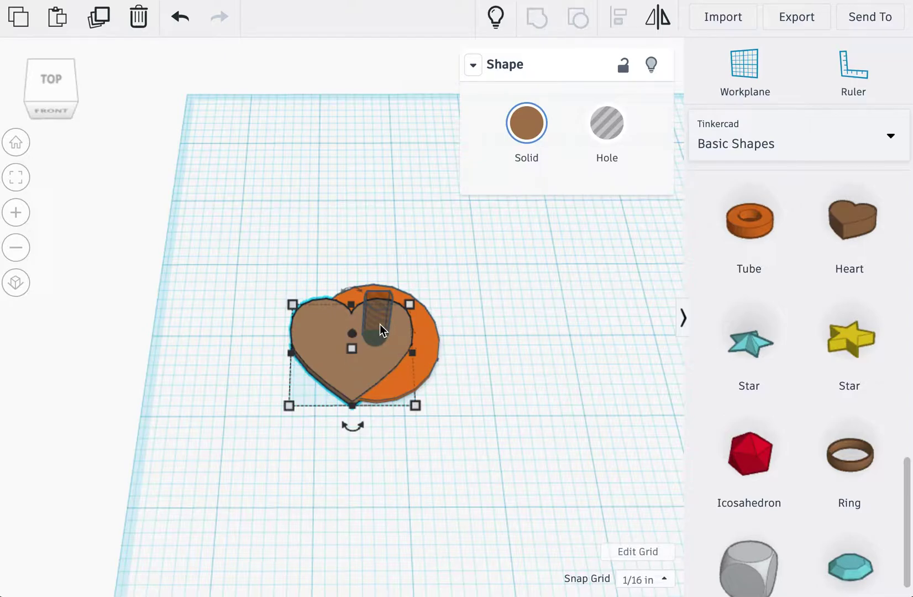
pyautogui.moveTo(291, 409); pyautogui.dragTo(325, 382)
pyautogui.click(250, 381)
pyautogui.moveTo(250, 382); pyautogui.dragTo(298, 358, button='right')
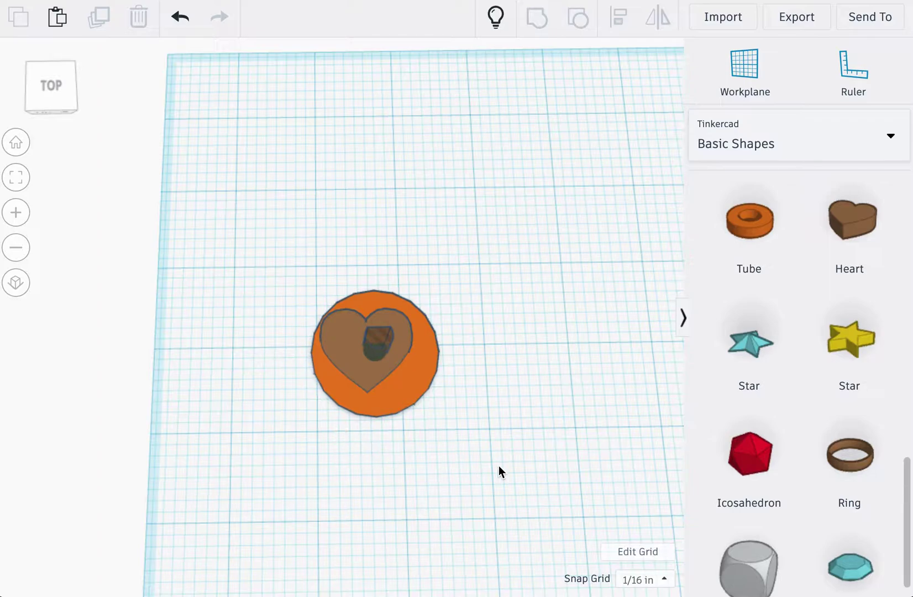
pyautogui.moveTo(499, 471); pyautogui.dragTo(453, 403, button='right')
# - Change the heart's height from 0.095 to 0.125 inches, then deselect it
pyautogui.moveTo(353, 434); pyautogui.dragTo(396, 426, button='right')
pyautogui.click(366, 348)
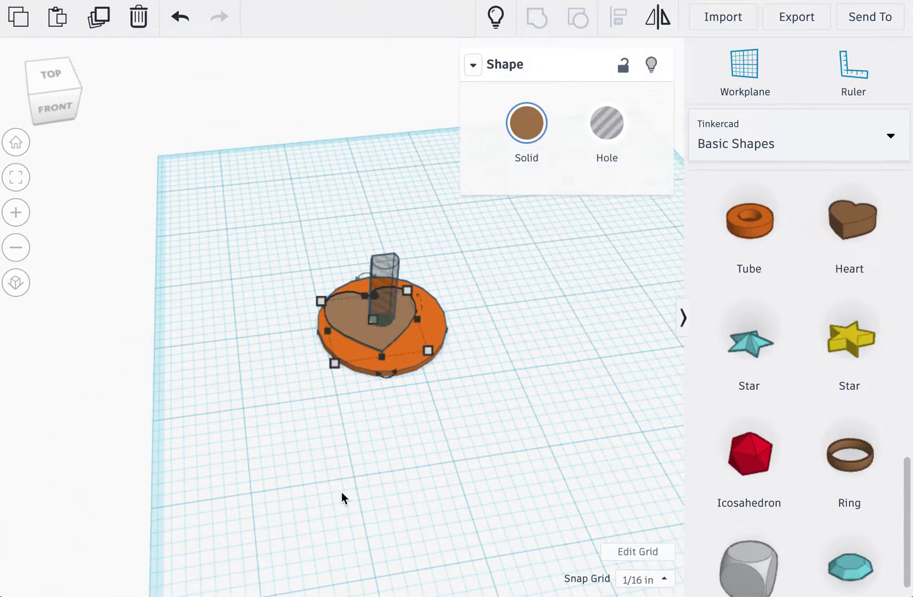
pyautogui.moveTo(341, 492); pyautogui.dragTo(323, 471, button='right')
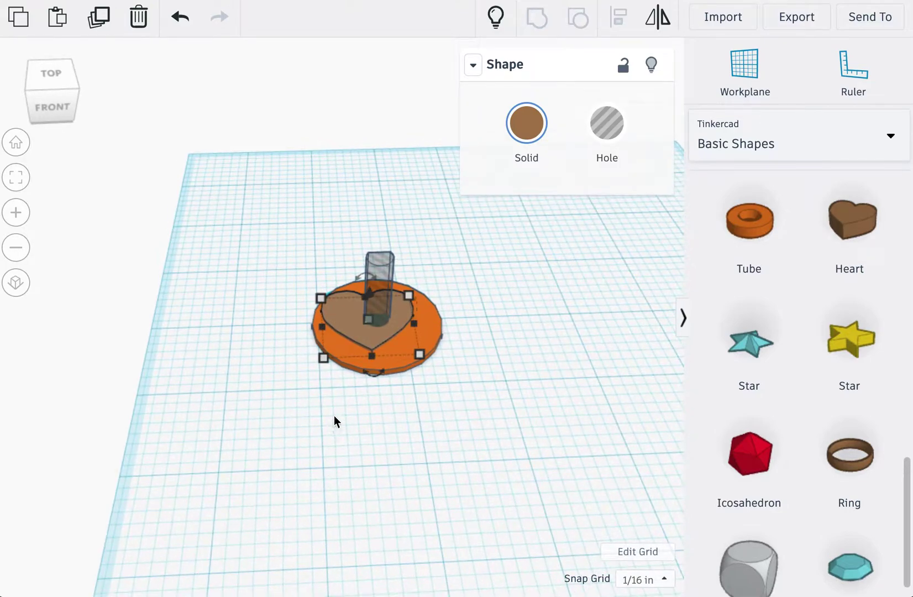
pyautogui.moveTo(367, 321)
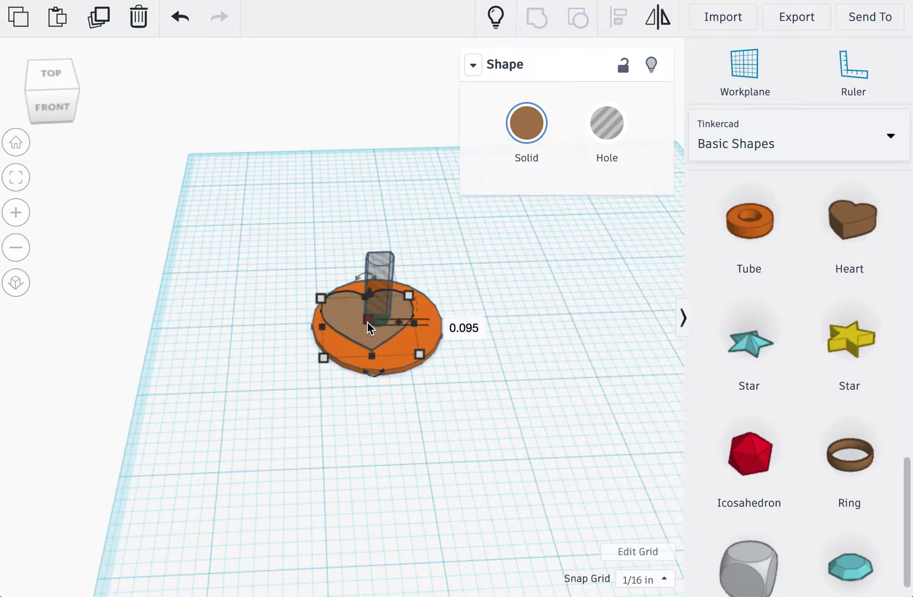
pyautogui.click(459, 323)
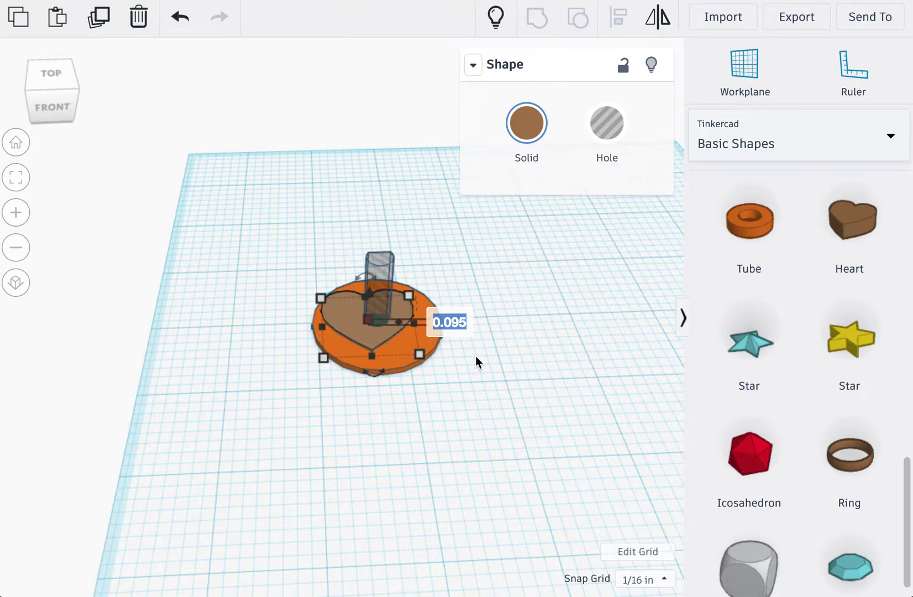
pyautogui.write('.1')
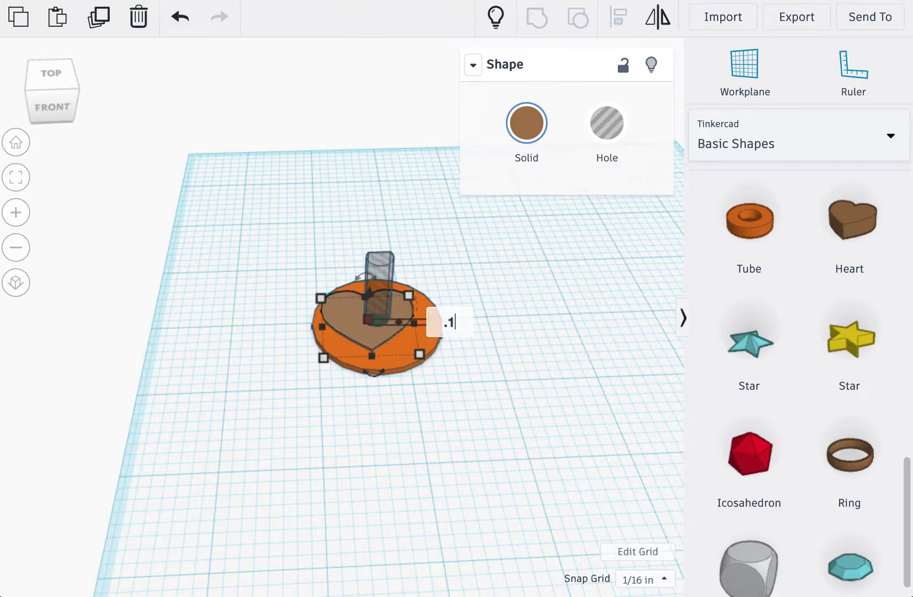
pyautogui.write('25')
pyautogui.press('Return')
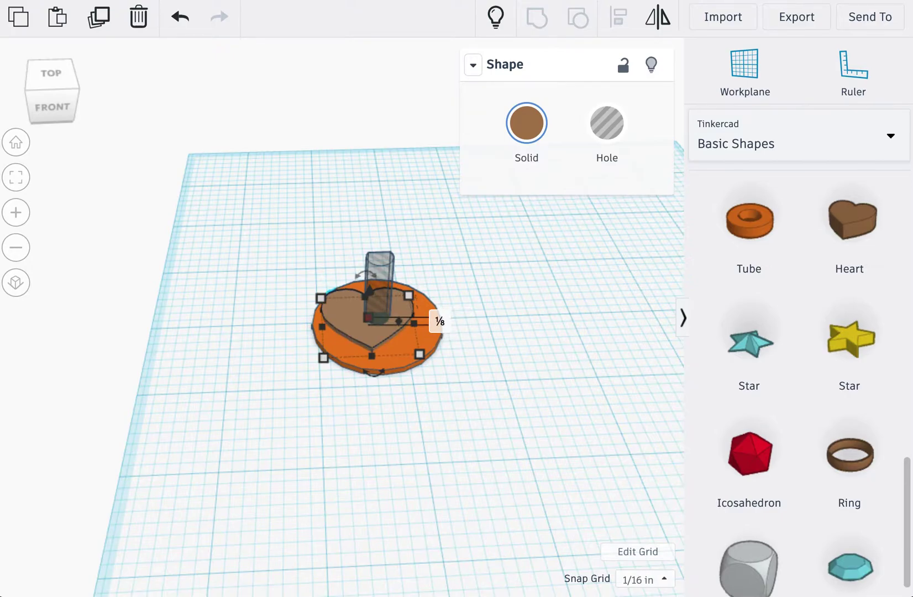
pyautogui.click(502, 404)
pyautogui.moveTo(502, 404); pyautogui.dragTo(581, 424, button='right')
pyautogui.click(489, 380)
# - Delete the orange reference disc from the workplane
pyautogui.moveTo(378, 418); pyautogui.dragTo(290, 238, button='right')
pyautogui.click(434, 346)
pyautogui.press('Delete')
# - Group the heart with the hole cylinder to cut the pin hole through it
pyautogui.moveTo(290, 239); pyautogui.dragTo(392, 410)
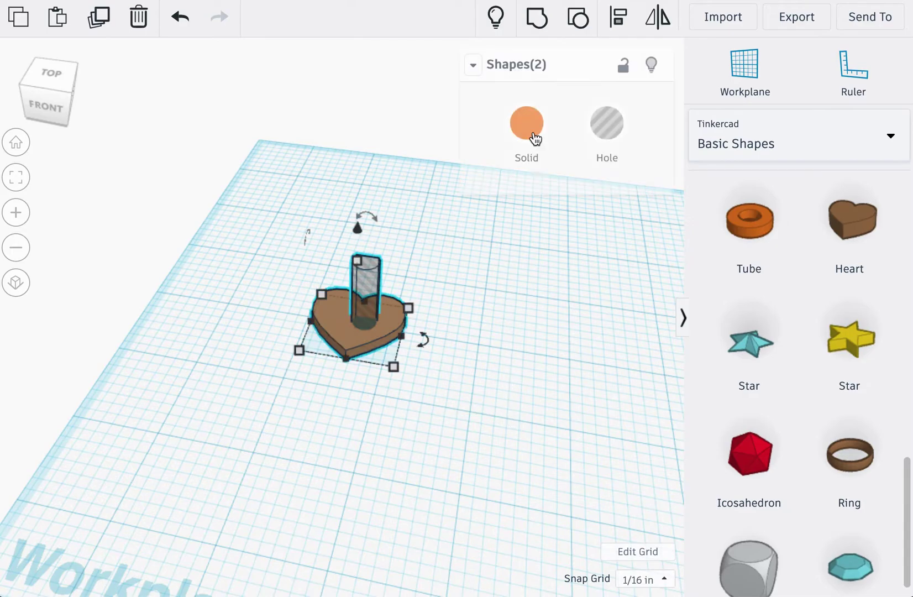
pyautogui.click(537, 33)
pyautogui.click(525, 354)
pyautogui.moveTo(525, 354); pyautogui.dragTo(518, 385, button='right')
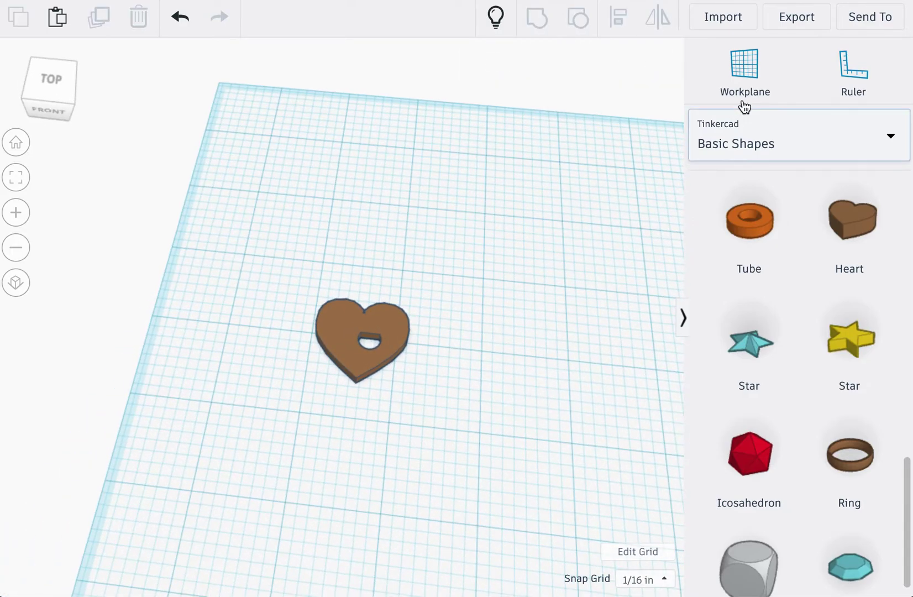